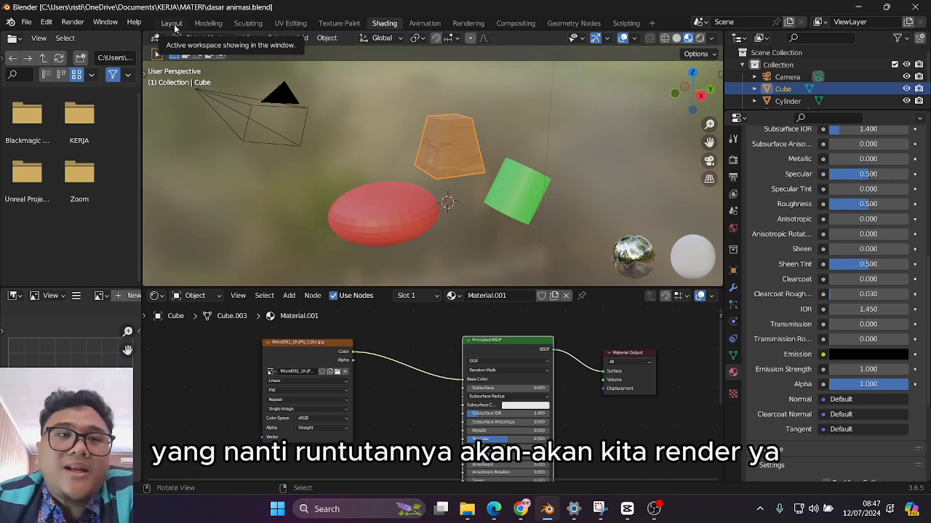
Switch to the Layout workspace and select the scene's light above the objects
{"action": "left_click", "coordinate": [174, 28]}
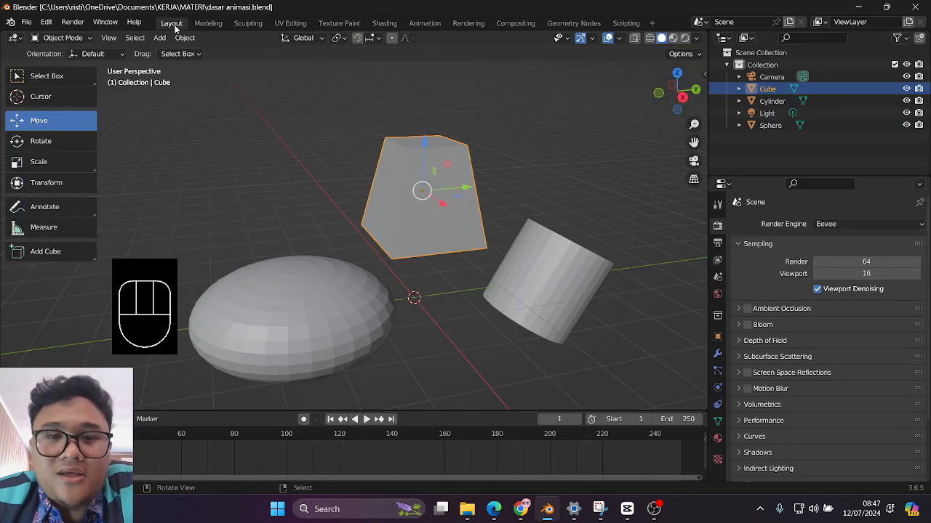
{"action": "scroll", "coordinate": [430, 213], "scroll_direction": "down", "scroll_amount": 3}
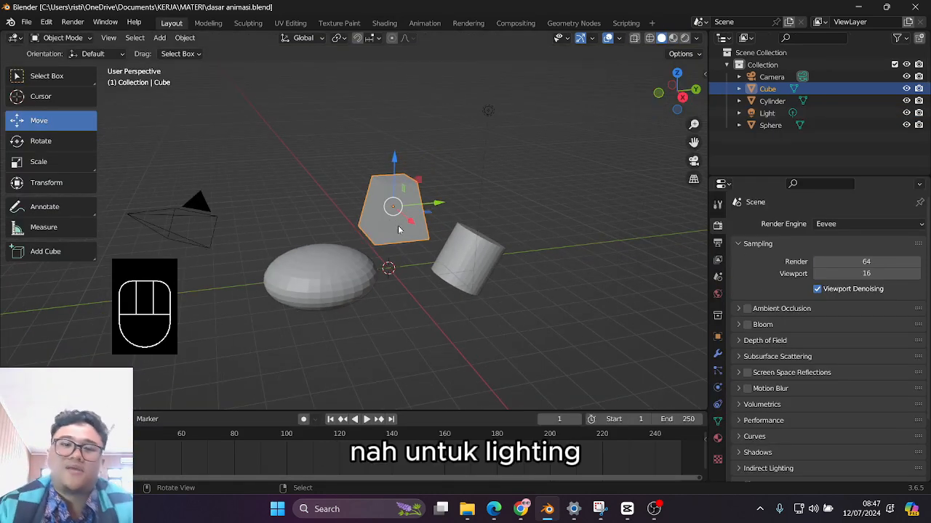
{"action": "left_click", "coordinate": [485, 114]}
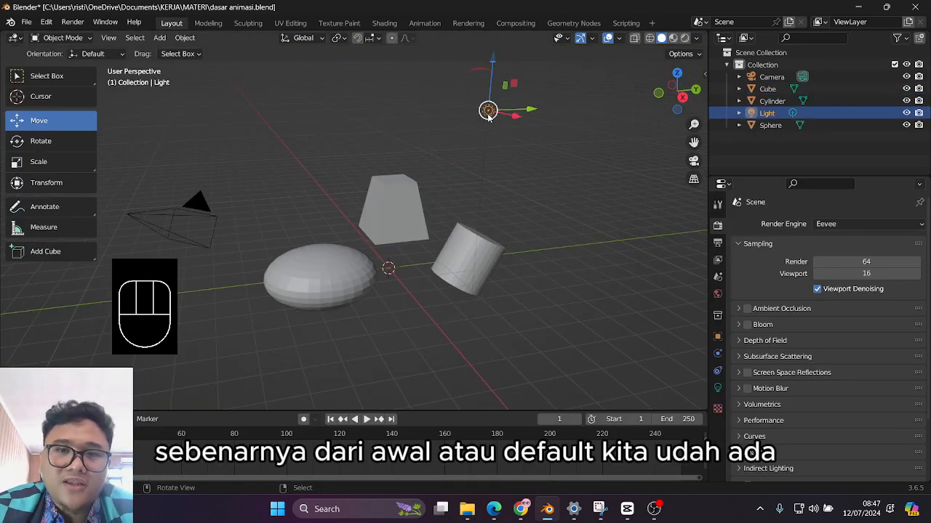
Display the selected light's object data properties
{"action": "scroll", "coordinate": [475, 163], "scroll_direction": "up", "scroll_amount": 2}
{"action": "middle_click_drag", "start_coordinate": [474, 167], "coordinate": [446, 197], "text": "shift"}
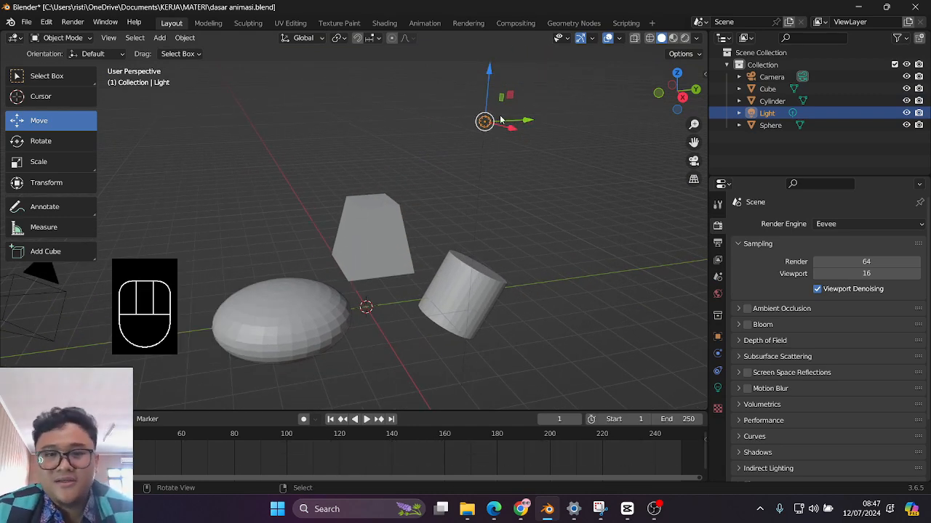
{"action": "scroll", "coordinate": [484, 149], "scroll_direction": "up", "scroll_amount": 2}
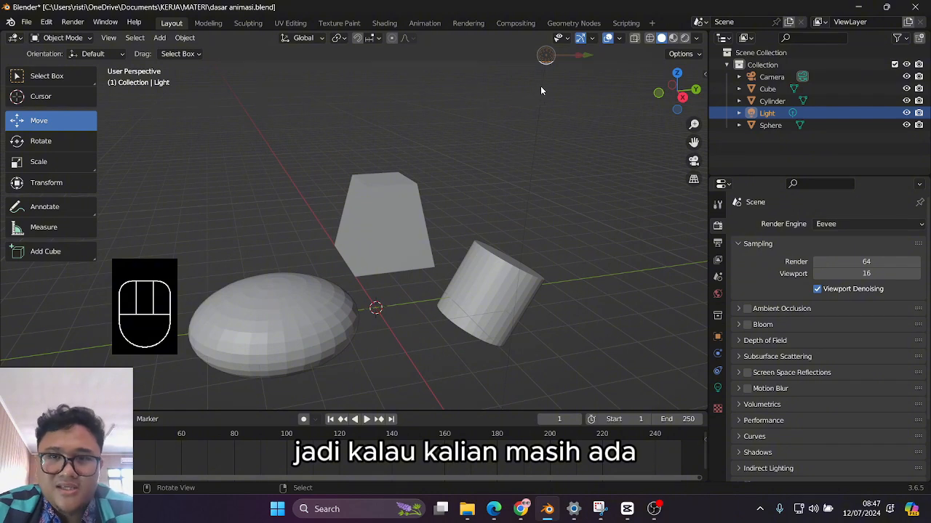
{"action": "scroll", "coordinate": [538, 102], "scroll_direction": "down", "scroll_amount": 2}
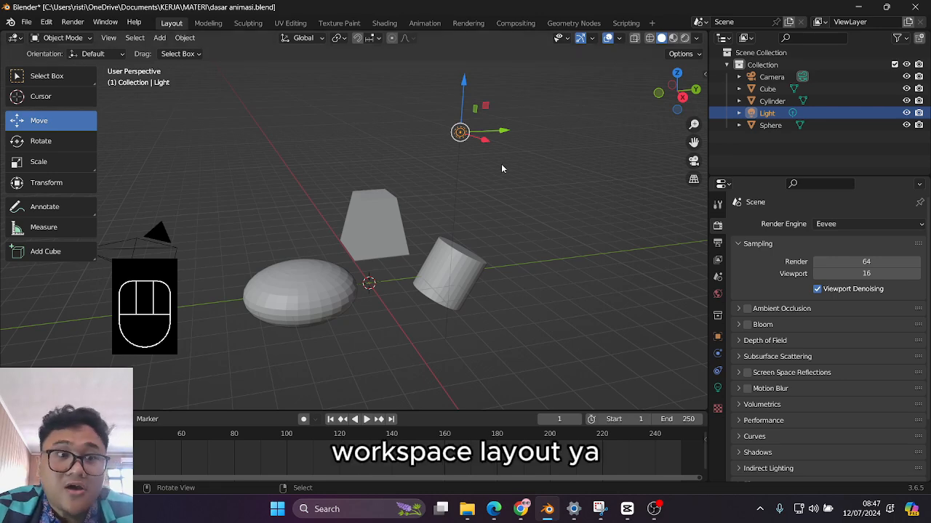
{"action": "scroll", "coordinate": [467, 172], "scroll_direction": "up", "scroll_amount": 2}
{"action": "middle_click_drag", "start_coordinate": [565, 115], "coordinate": [547, 125], "text": "shift"}
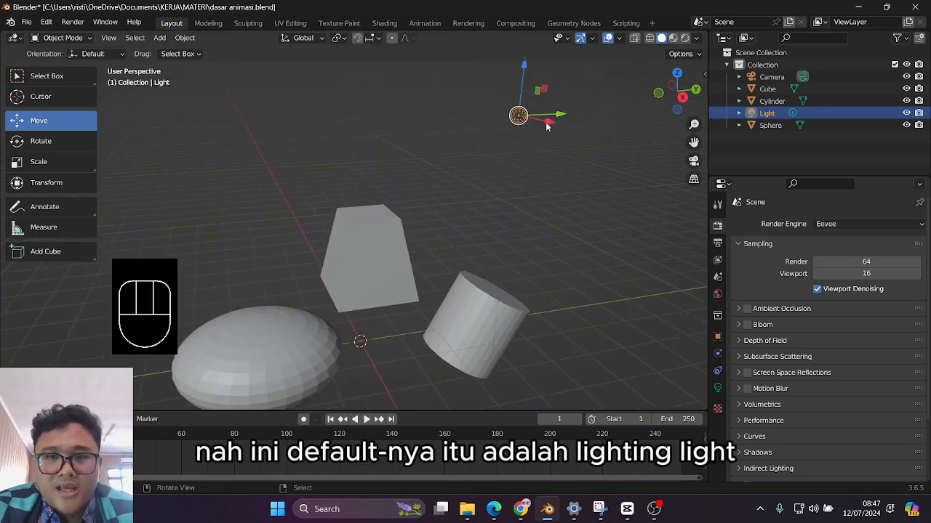
{"action": "left_click", "coordinate": [718, 388]}
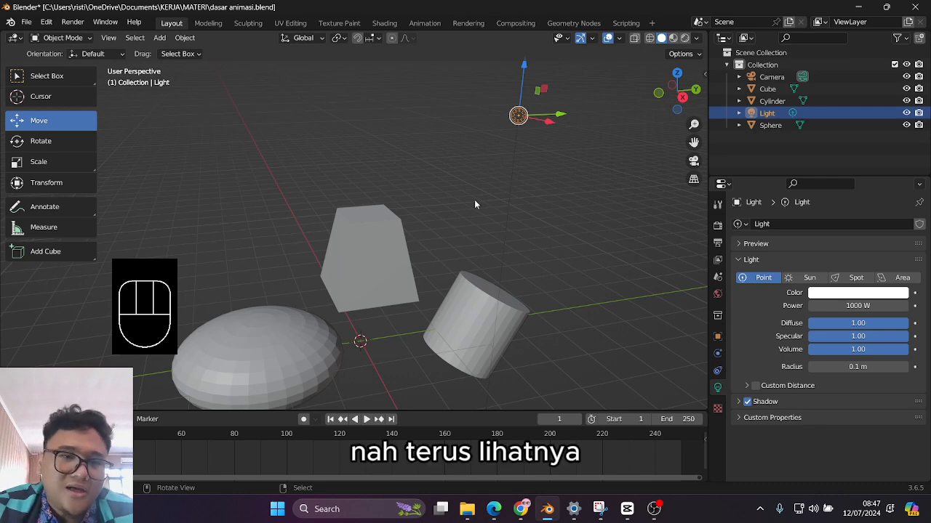
Switch the viewport shading to Rendered, keeping the light selected
{"action": "left_click", "coordinate": [395, 237]}
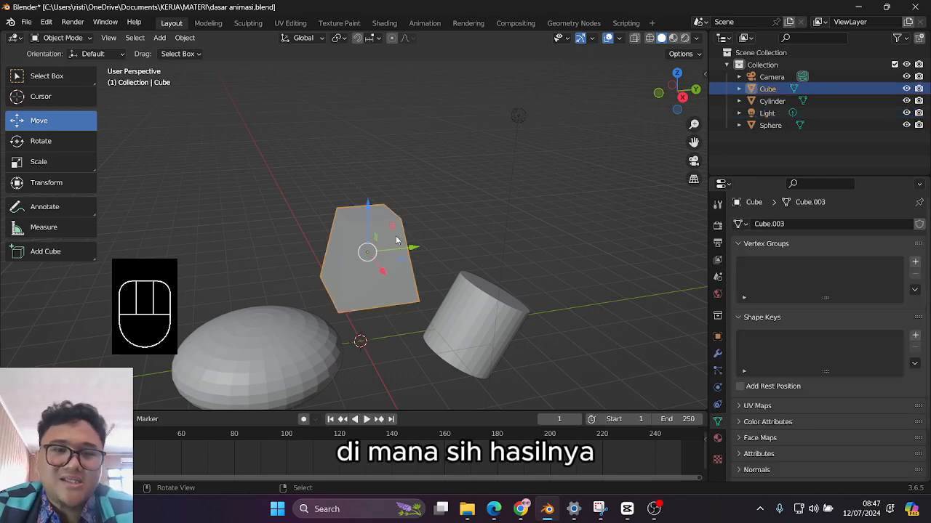
{"action": "left_click", "coordinate": [519, 114]}
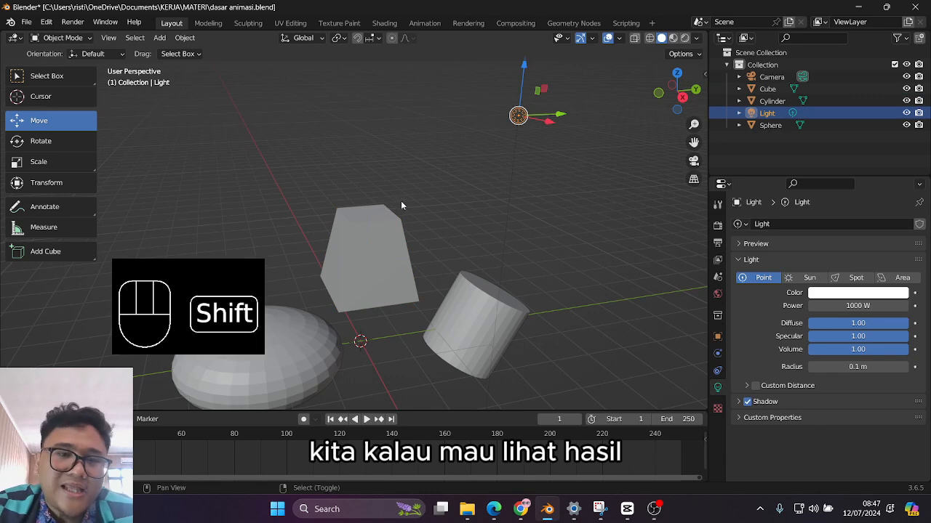
{"action": "middle_click_drag", "start_coordinate": [401, 201], "coordinate": [426, 173], "text": "shift"}
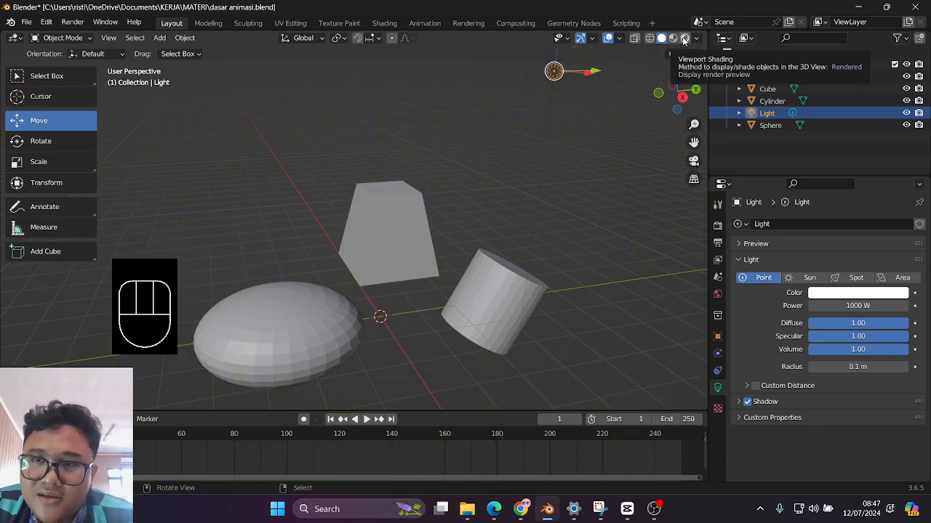
{"action": "key", "text": "z"}
{"action": "left_click", "coordinate": [429, 202]}
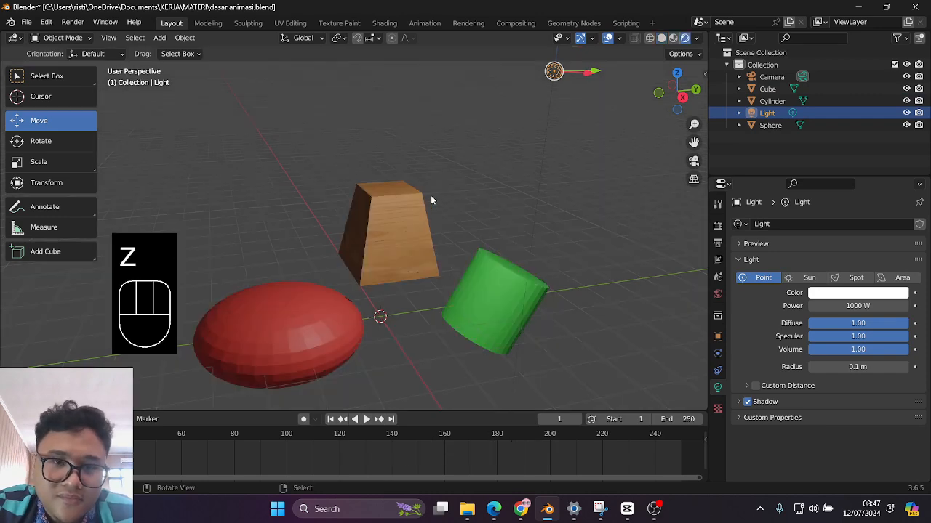
Try moving the point light around the objects to compare how it illuminates them
{"action": "middle_click_drag", "start_coordinate": [475, 215], "coordinate": [514, 181], "text": "shift"}
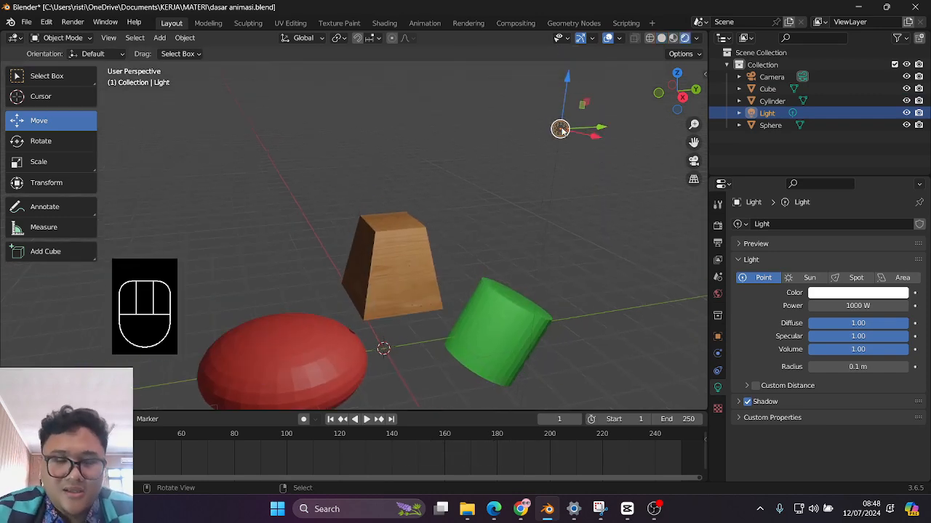
{"action": "key", "text": "g"}
{"action": "right_click", "coordinate": [504, 184]}
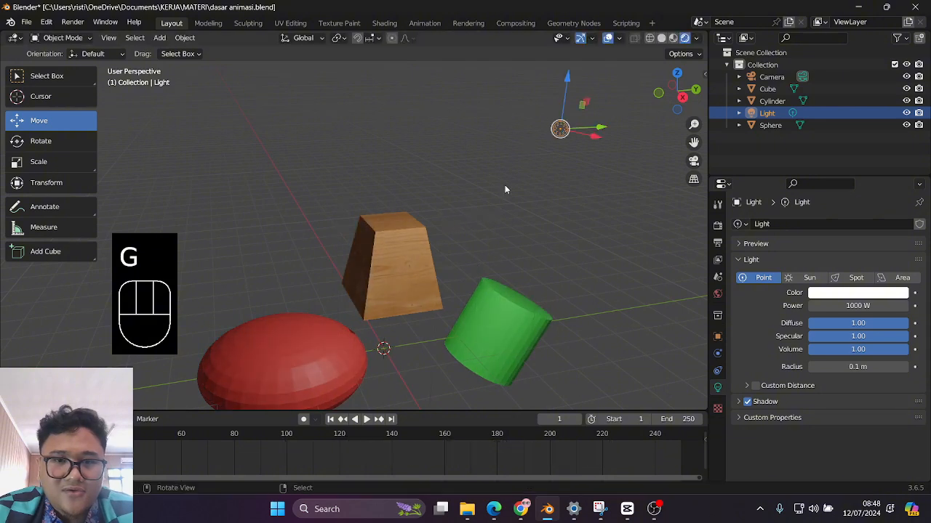
{"action": "key", "text": "g"}
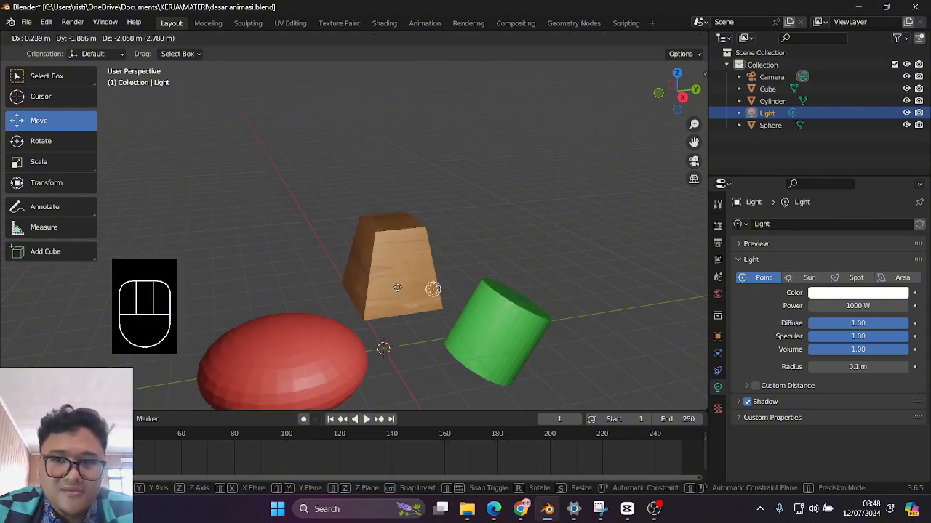
{"action": "left_click", "coordinate": [575, 144]}
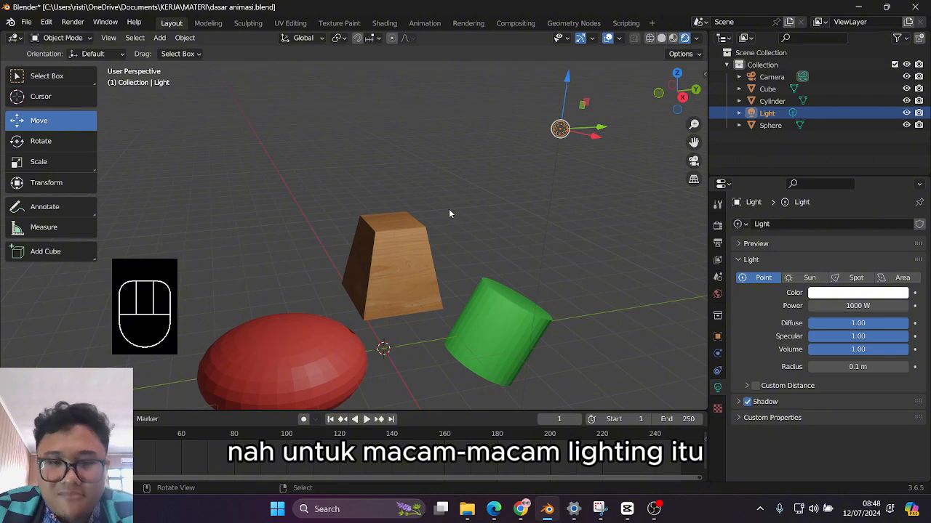
{"action": "scroll", "coordinate": [448, 209], "scroll_direction": "down", "scroll_amount": 2}
{"action": "scroll", "coordinate": [449, 201], "scroll_direction": "up", "scroll_amount": 2}
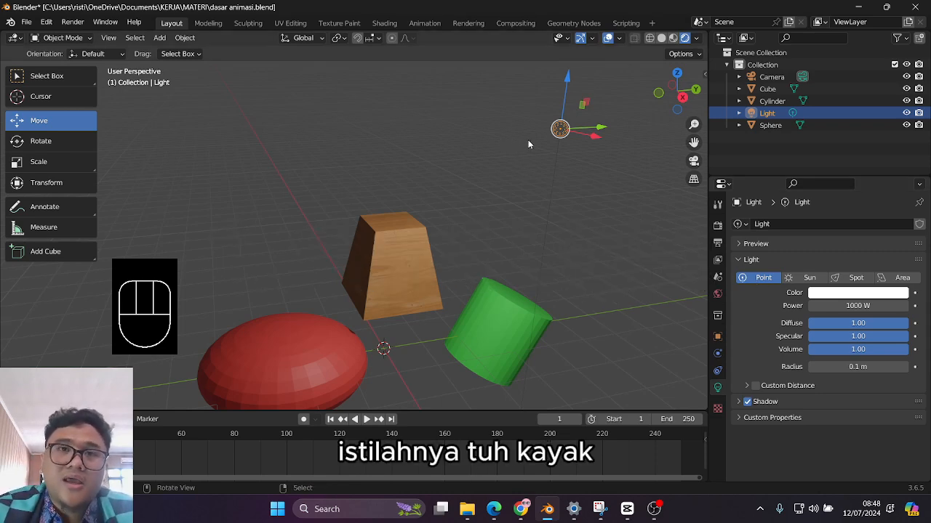
{"action": "key", "text": "g"}
{"action": "right_click", "coordinate": [570, 150]}
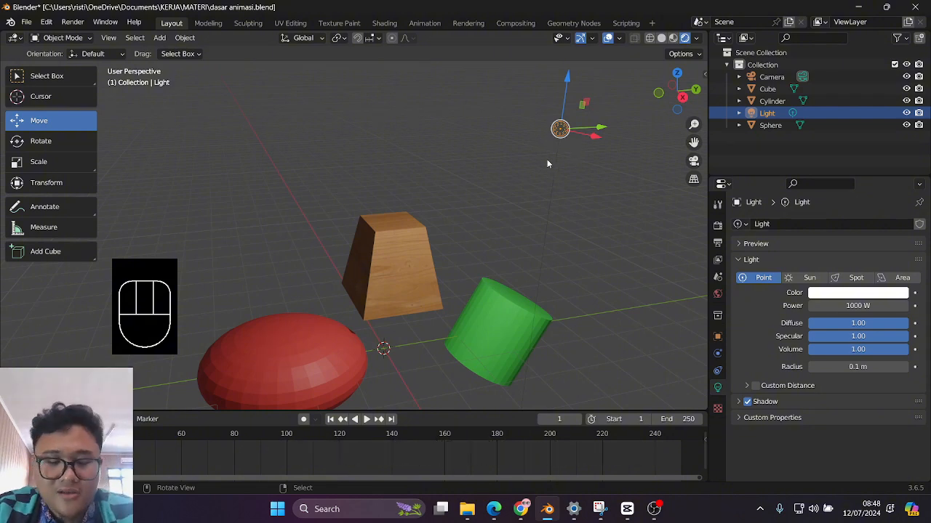
{"action": "key", "text": "g"}
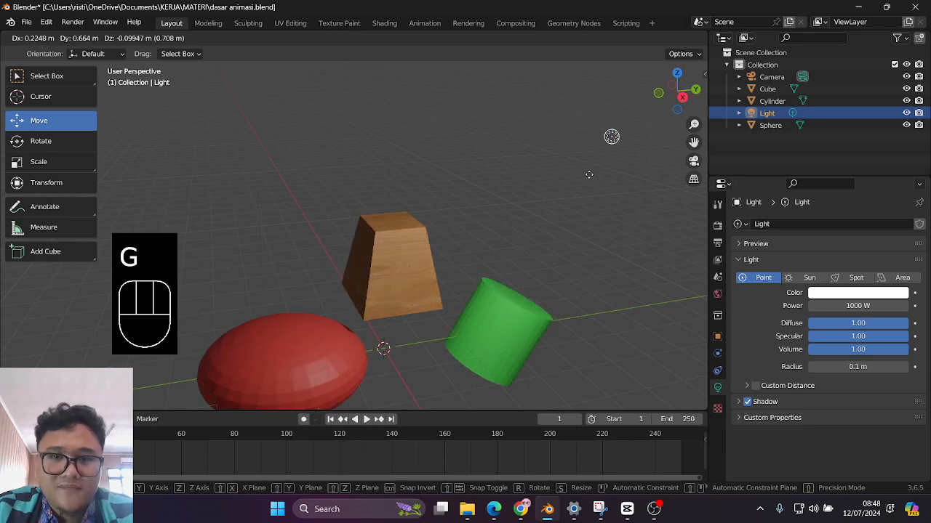
{"action": "right_click", "coordinate": [602, 121]}
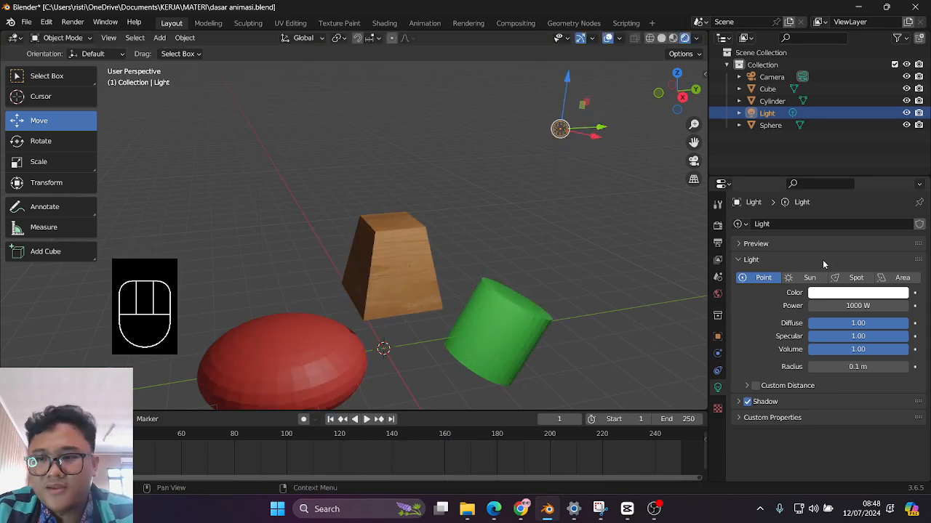
Change the light type to Sun and try a trackball rotation of it
{"action": "left_click", "coordinate": [803, 278]}
{"action": "middle_click_drag", "start_coordinate": [444, 182], "coordinate": [501, 209]}
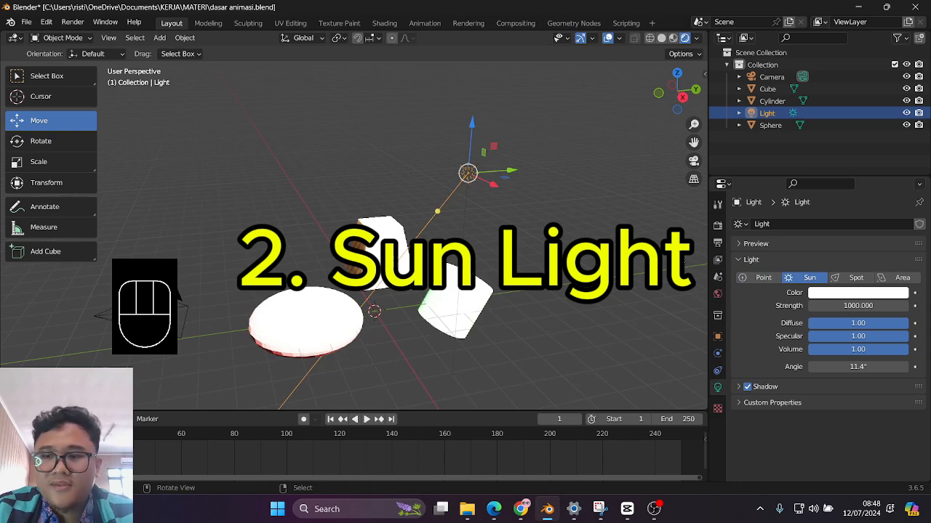
{"action": "key", "text": "r"}
{"action": "key", "text": "r"}
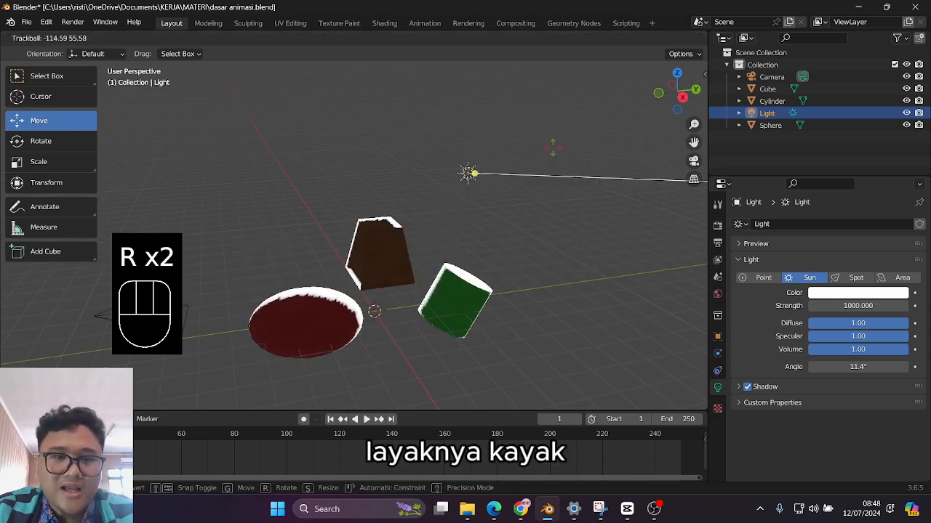
{"action": "left_click", "coordinate": [516, 207]}
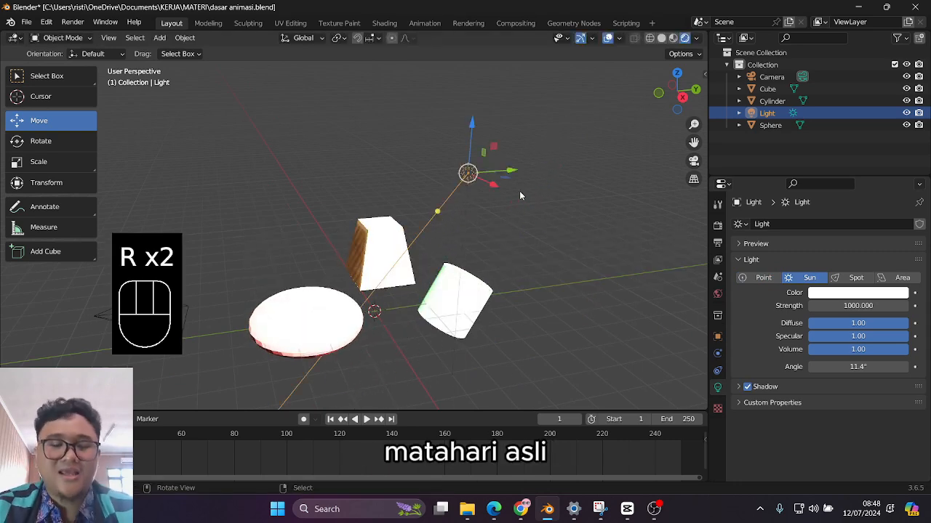
Move the sun light higher and farther from the objects, and try redirecting it with a trackball rotation
{"action": "key", "text": "g"}
{"action": "left_click", "coordinate": [603, 113]}
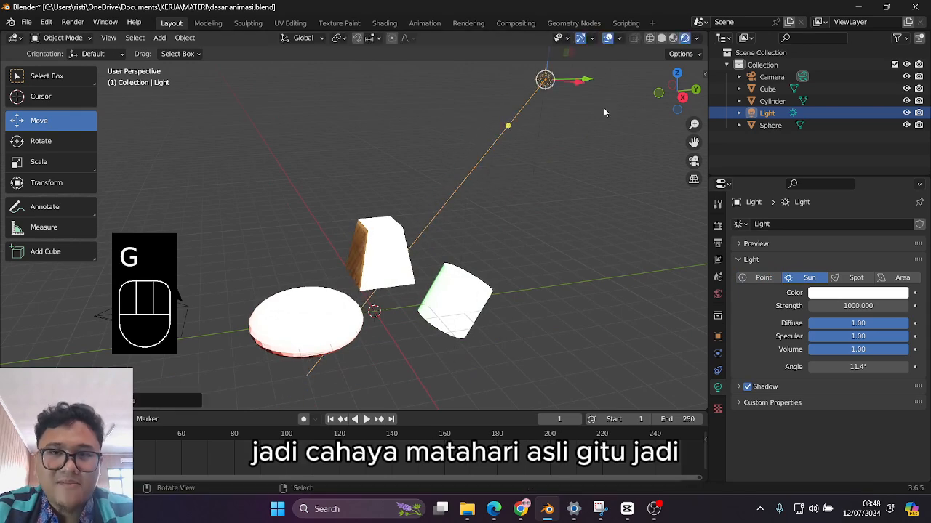
{"action": "key", "text": "r"}
{"action": "key", "text": "r"}
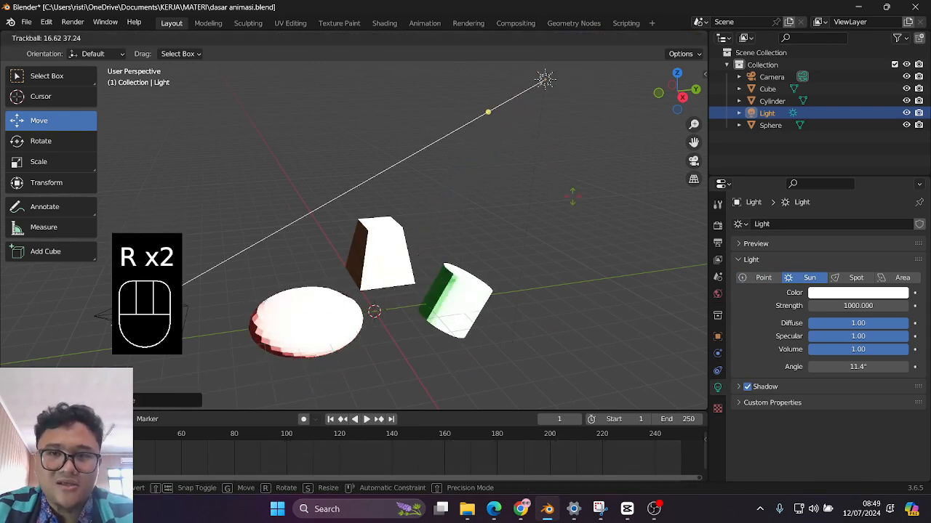
{"action": "right_click", "coordinate": [590, 150]}
Try moving the sun light close to the objects to test whether its position affects the lighting
{"action": "key", "text": "g"}
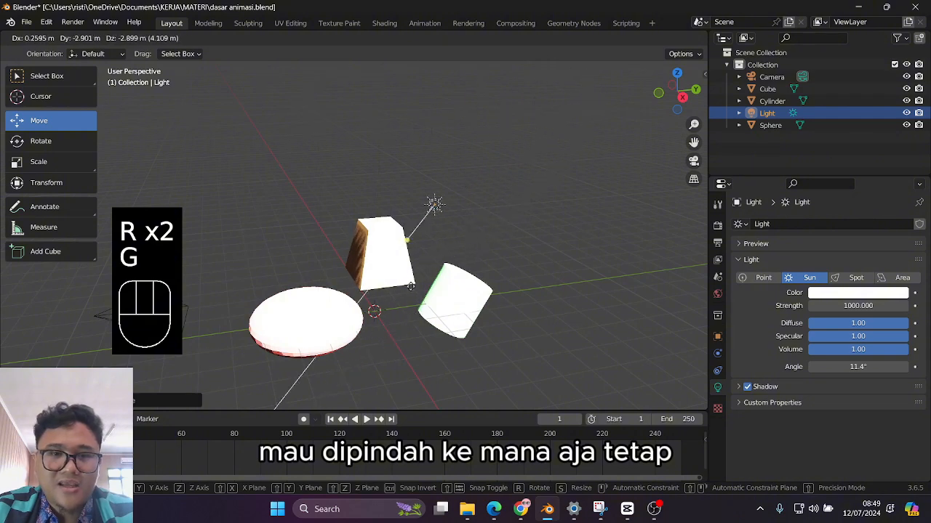
{"action": "right_click", "coordinate": [461, 161]}
{"action": "middle_click_drag", "start_coordinate": [462, 218], "coordinate": [419, 251]}
{"action": "key", "text": "g"}
{"action": "right_click", "coordinate": [550, 213]}
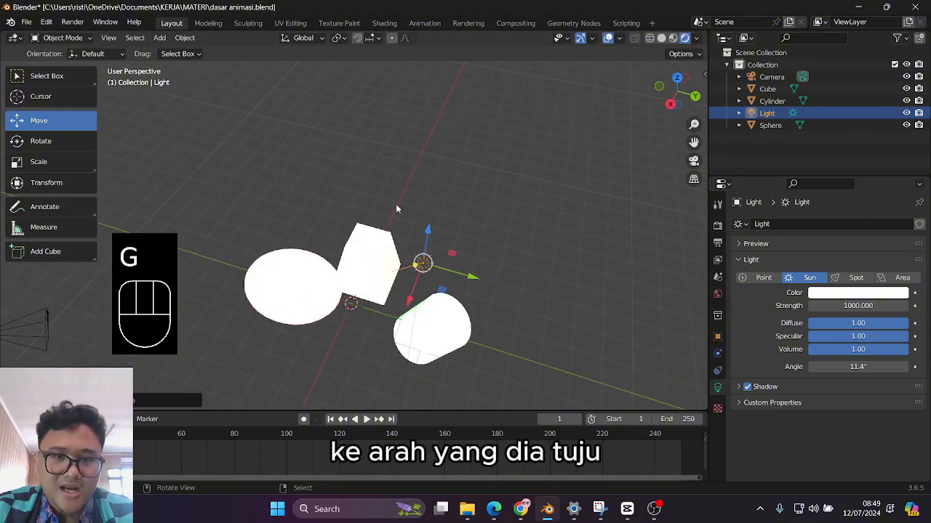
Try rotating the sun light with the trackball to compare the lighting from different directions
{"action": "middle_click_drag", "start_coordinate": [371, 307], "coordinate": [399, 281]}
{"action": "scroll", "coordinate": [497, 287], "scroll_direction": "down", "scroll_amount": 4}
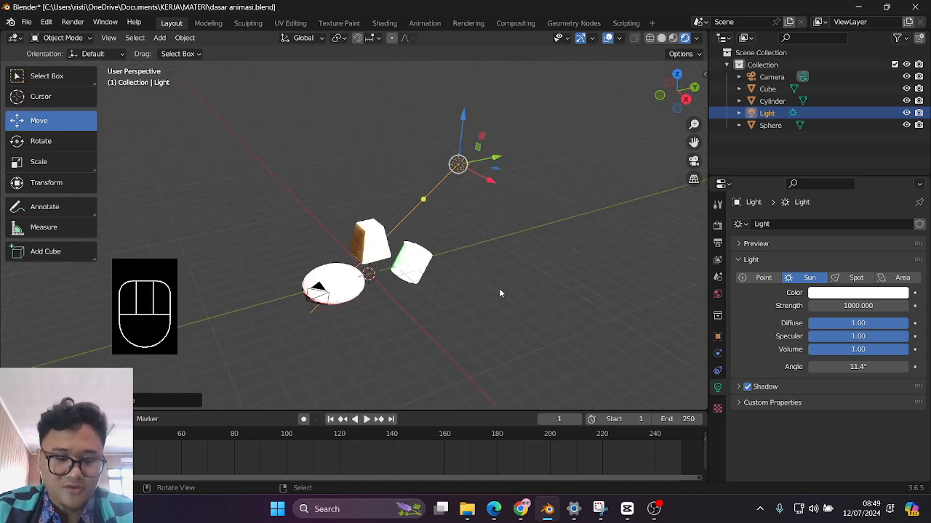
{"action": "scroll", "coordinate": [457, 254], "scroll_direction": "up", "scroll_amount": 2}
{"action": "middle_click_drag", "start_coordinate": [499, 288], "coordinate": [498, 251]}
{"action": "scroll", "coordinate": [462, 292], "scroll_direction": "down", "scroll_amount": 2}
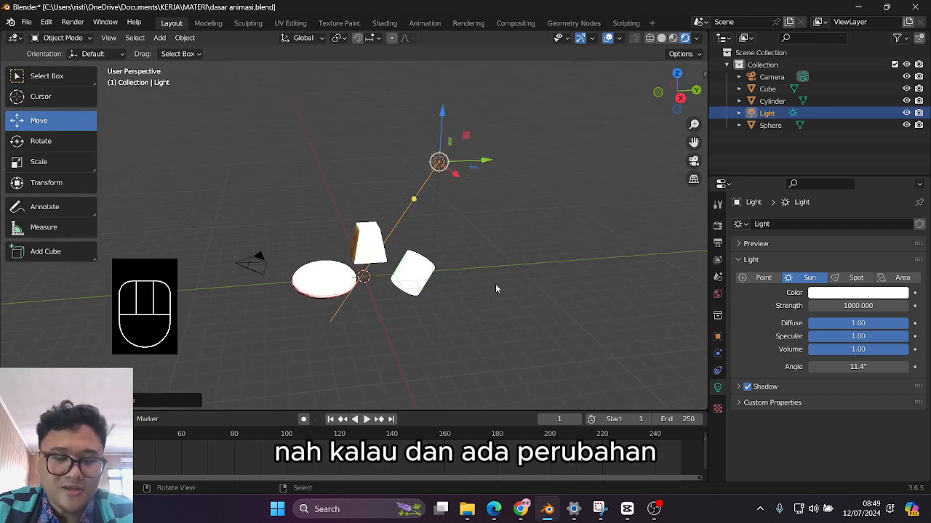
{"action": "middle_click_drag", "start_coordinate": [496, 290], "coordinate": [492, 198]}
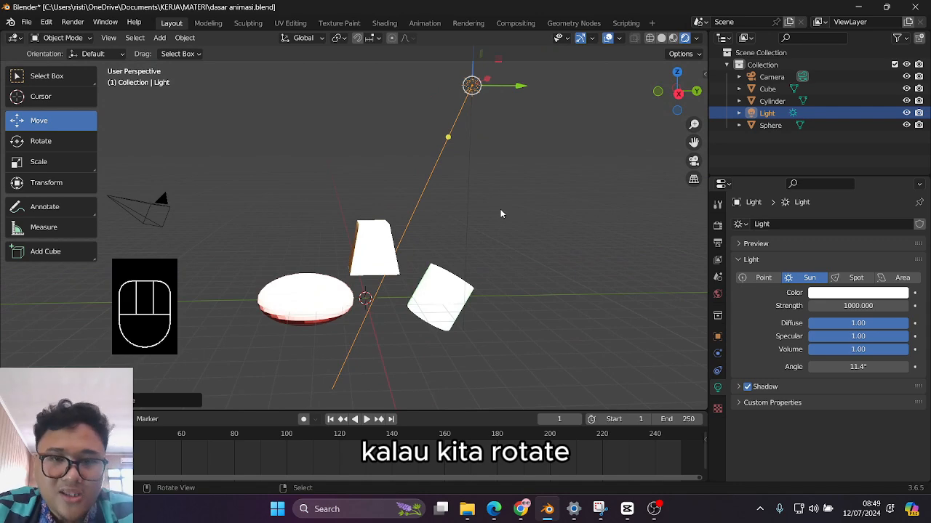
{"action": "key", "text": "r"}
{"action": "key", "text": "r"}
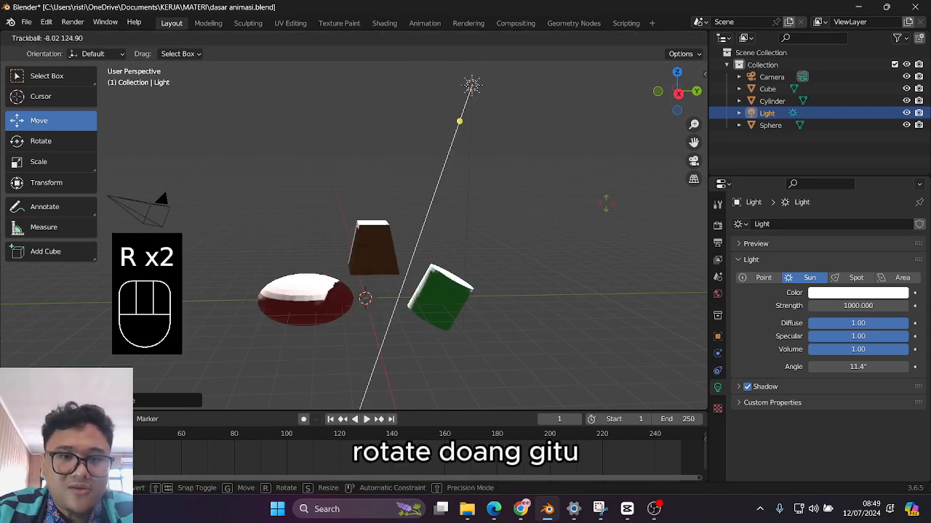
{"action": "left_click", "coordinate": [536, 218]}
Try moving the sun light sideways and rotating it again to compare the effect of position and direction
{"action": "key", "text": "g"}
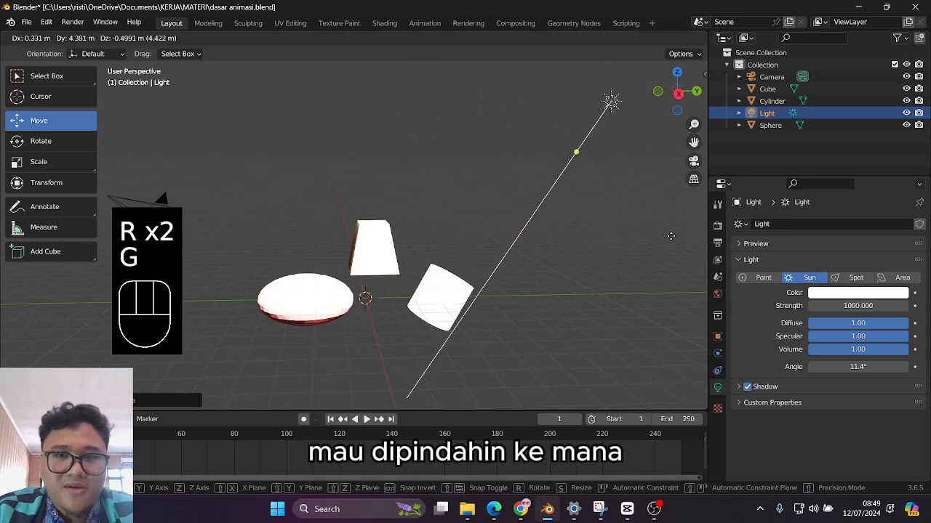
{"action": "left_click", "coordinate": [536, 261]}
{"action": "key", "text": "r"}
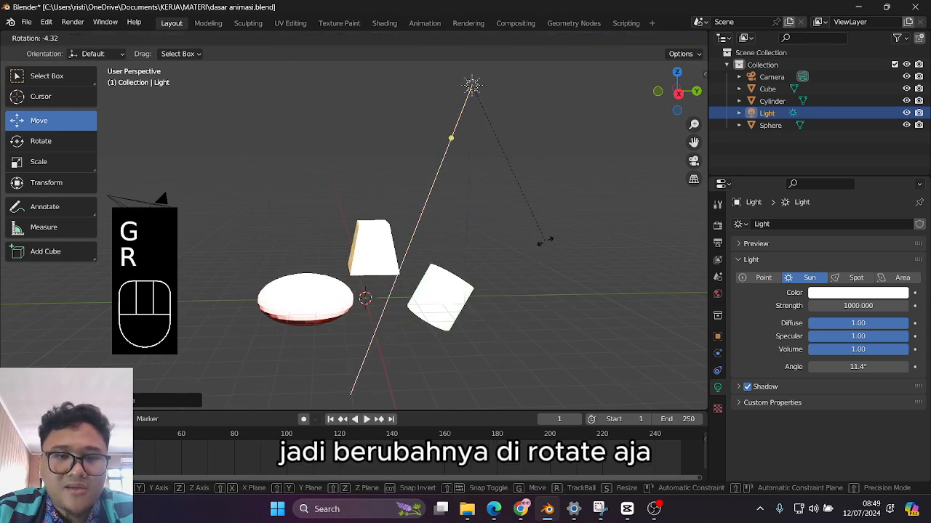
{"action": "key", "text": "r"}
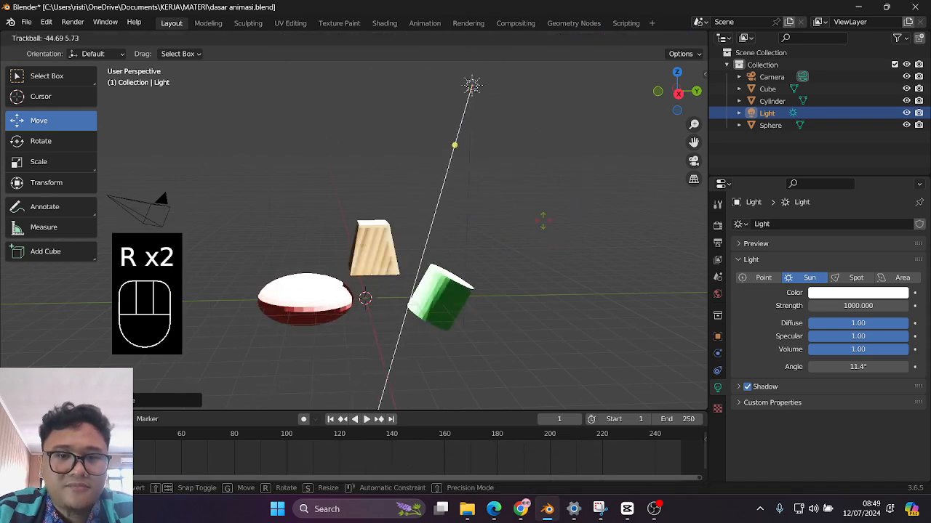
{"action": "left_click", "coordinate": [550, 234]}
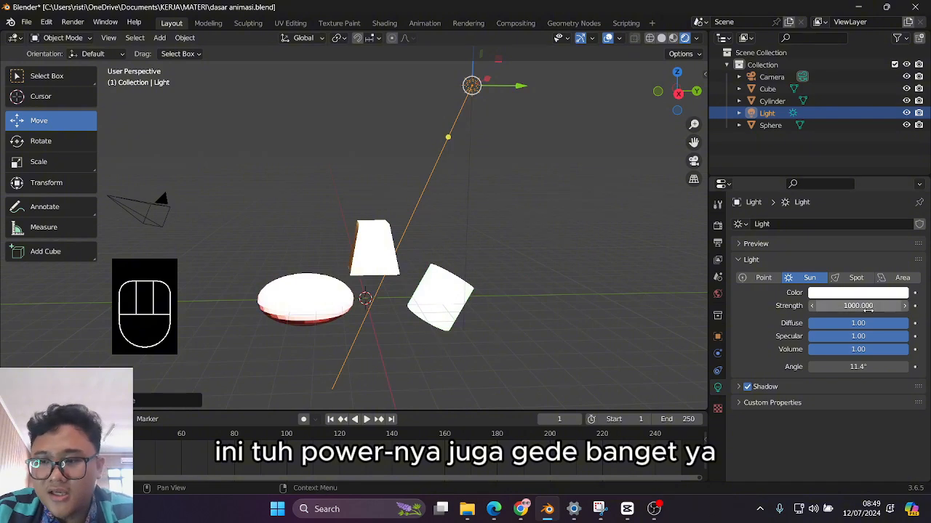
Switch the light type to Point and move the light down closer to the objects
{"action": "left_click", "coordinate": [764, 278]}
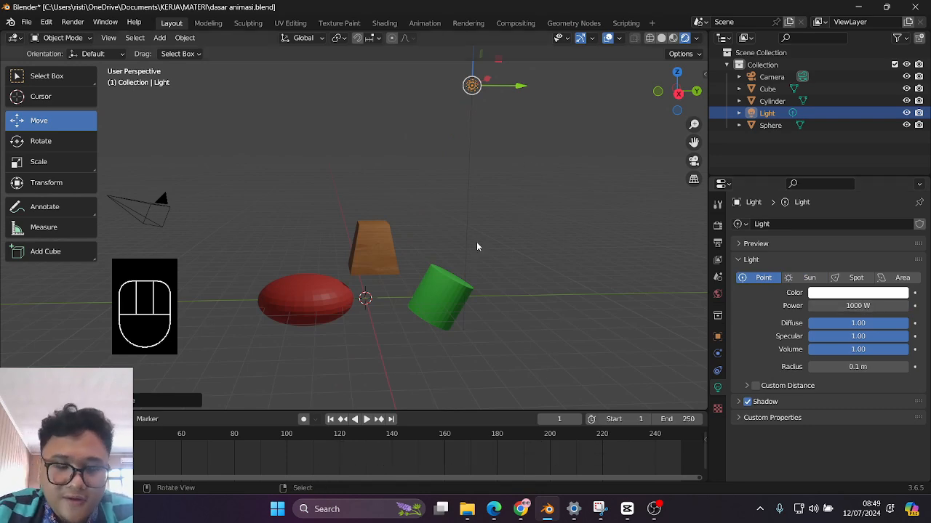
{"action": "key", "text": "g"}
{"action": "left_click", "coordinate": [450, 327]}
Switch the light type back to Sun to compare its strength with the Point light
{"action": "left_click", "coordinate": [807, 277]}
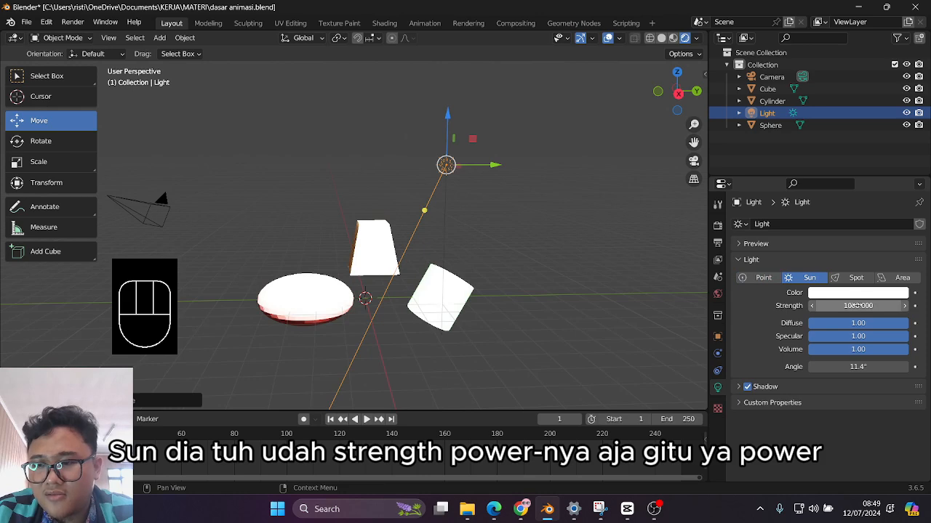
{"action": "scroll", "coordinate": [444, 206], "scroll_direction": "up", "scroll_amount": 2}
{"action": "scroll", "coordinate": [463, 201], "scroll_direction": "down", "scroll_amount": 2}
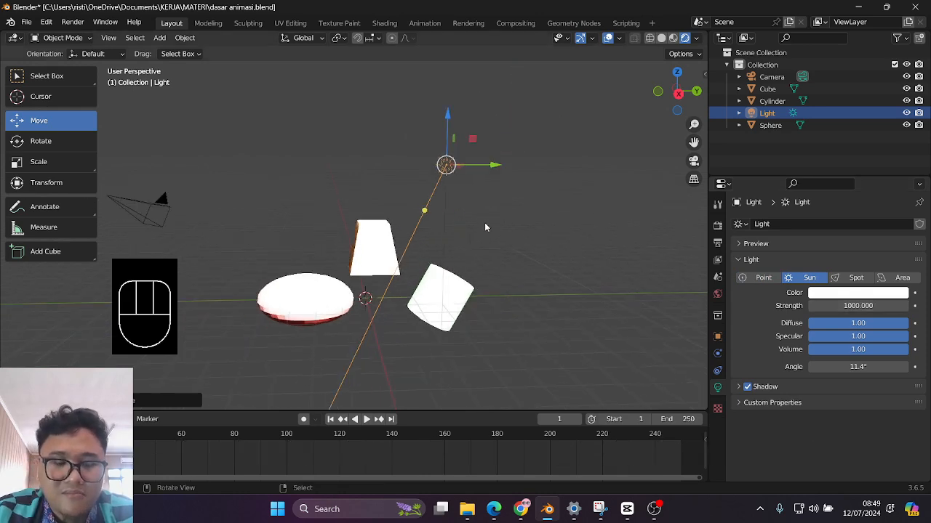
Change the light type to Spot and move the light so its cone covers the objects
{"action": "middle_click_drag", "start_coordinate": [433, 192], "coordinate": [483, 217]}
{"action": "left_click", "coordinate": [856, 277]}
{"action": "key", "text": "g"}
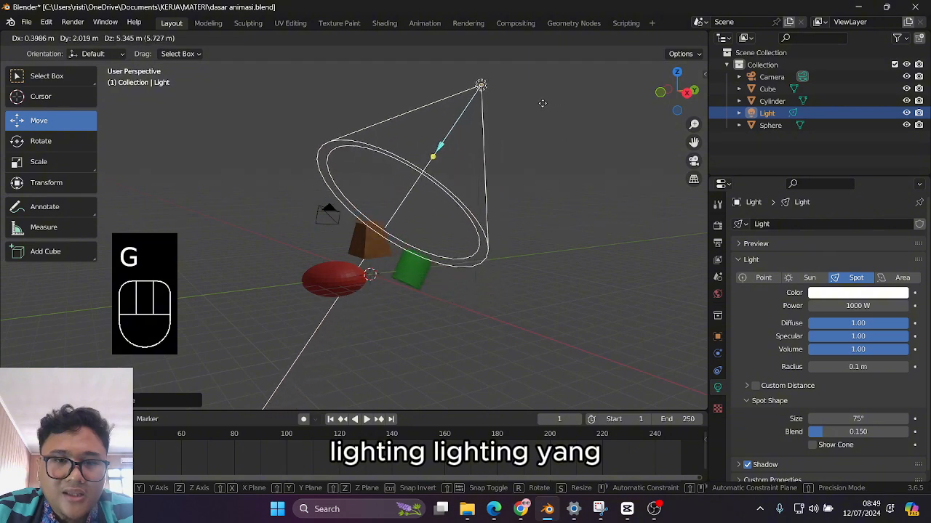
{"action": "left_click", "coordinate": [512, 175]}
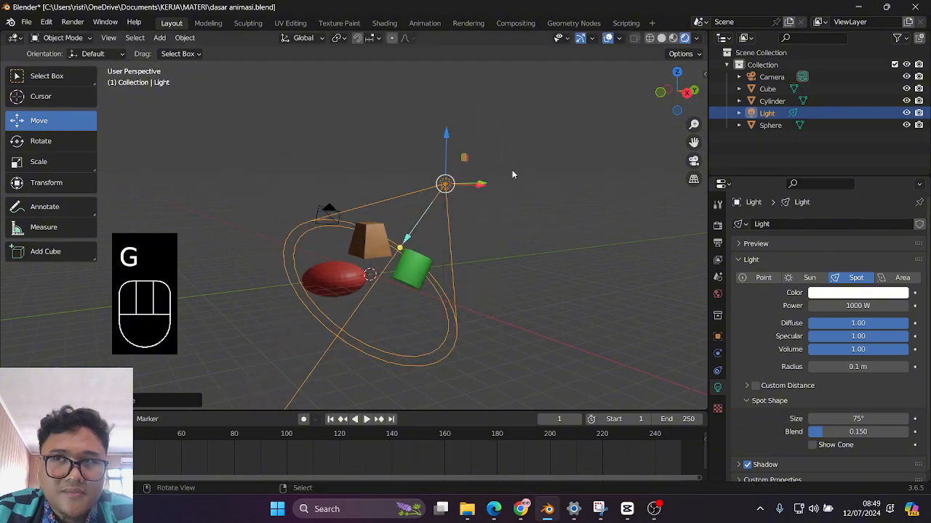
Examine the spot light's cone and its direction relative to the three objects from several angles
{"action": "middle_click_drag", "start_coordinate": [511, 175], "coordinate": [352, 203]}
{"action": "middle_click_drag", "start_coordinate": [405, 219], "coordinate": [491, 172]}
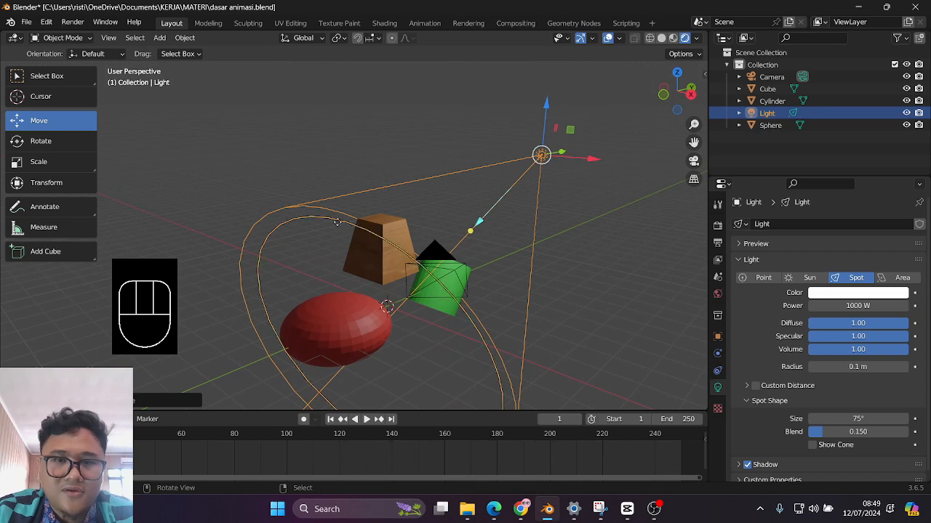
{"action": "middle_click_drag", "start_coordinate": [560, 180], "coordinate": [456, 193]}
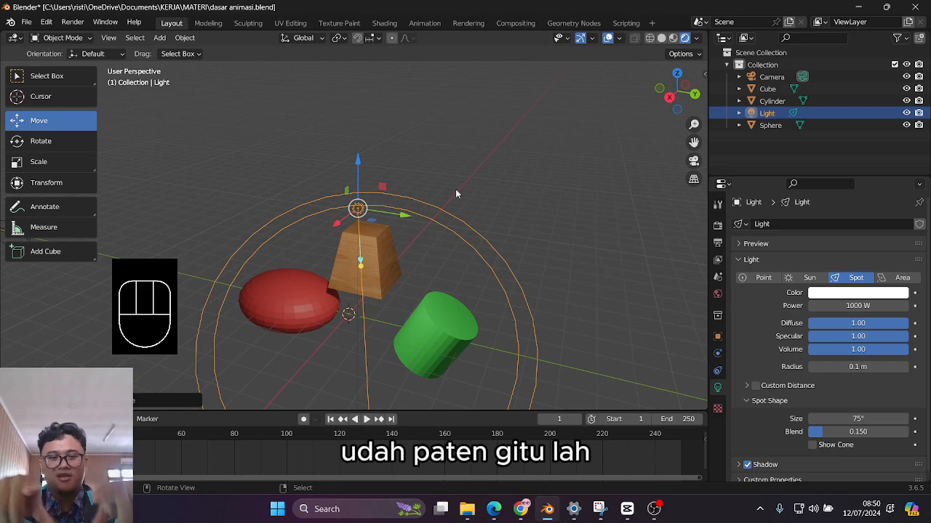
{"action": "scroll", "coordinate": [426, 289], "scroll_direction": "down", "scroll_amount": 4}
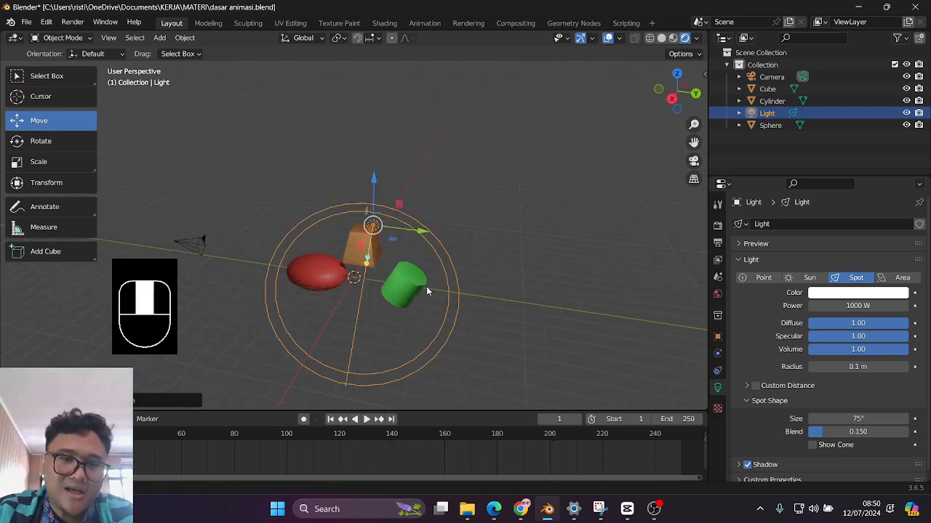
{"action": "middle_click_drag", "start_coordinate": [427, 291], "coordinate": [422, 220]}
{"action": "scroll", "coordinate": [421, 267], "scroll_direction": "up", "scroll_amount": 2}
{"action": "scroll", "coordinate": [401, 253], "scroll_direction": "down", "scroll_amount": 2}
Try scaling up the spot light object to widen its cone
{"action": "key", "text": "s"}
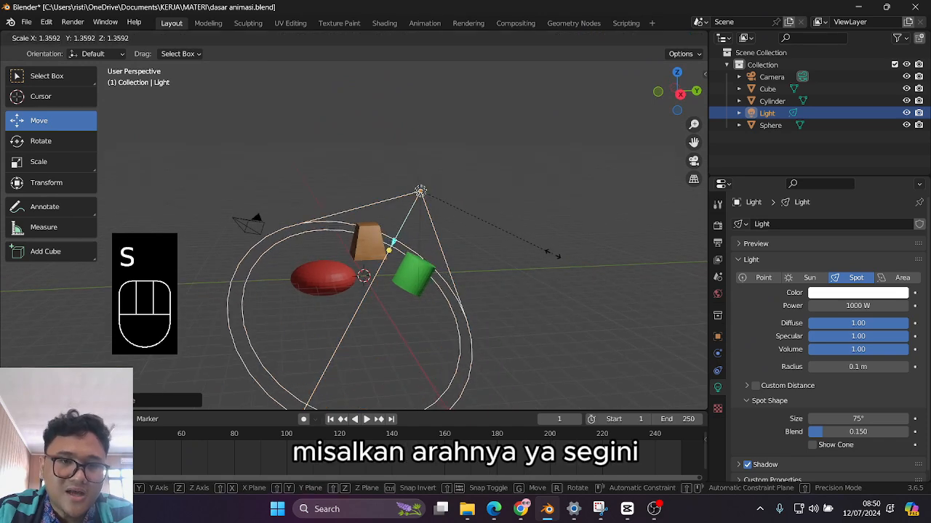
{"action": "left_click", "coordinate": [426, 203]}
{"action": "key", "text": "s"}
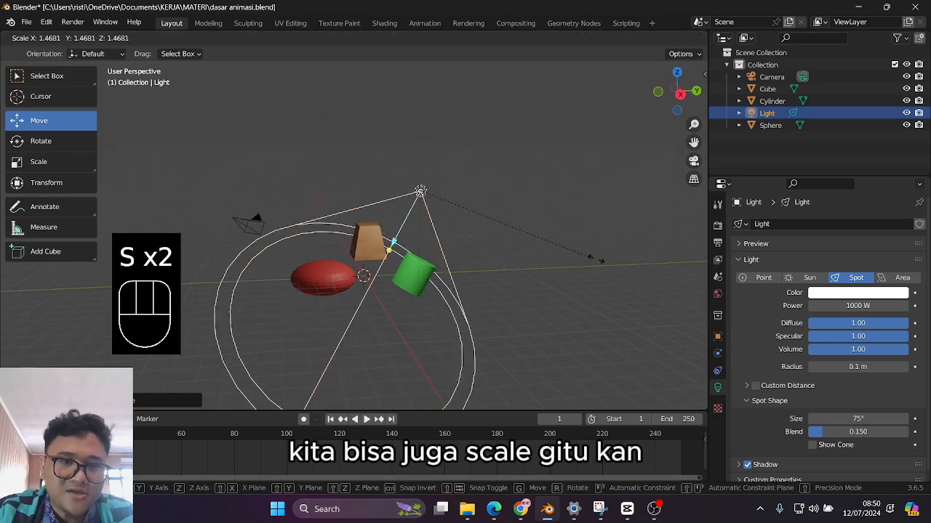
{"action": "right_click", "coordinate": [501, 269]}
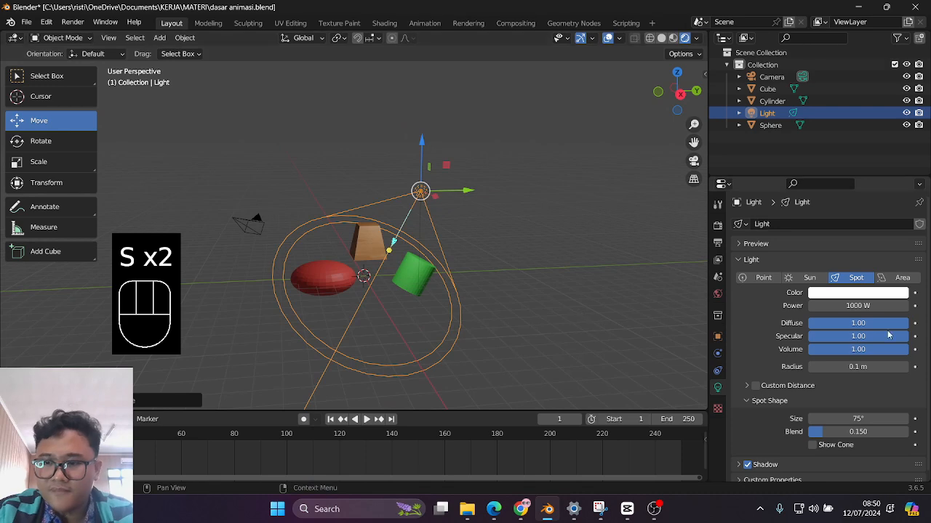
Set the spot light's radius to 0.39 m and narrow its spot size to 39.8°
{"action": "mouse_move", "coordinate": [836, 368]}
{"action": "left_mouse_down"}
{"action": "mouse_move", "coordinate": [911, 368]}
{"action": "mouse_move", "coordinate": [819, 368]}
{"action": "left_mouse_up"}
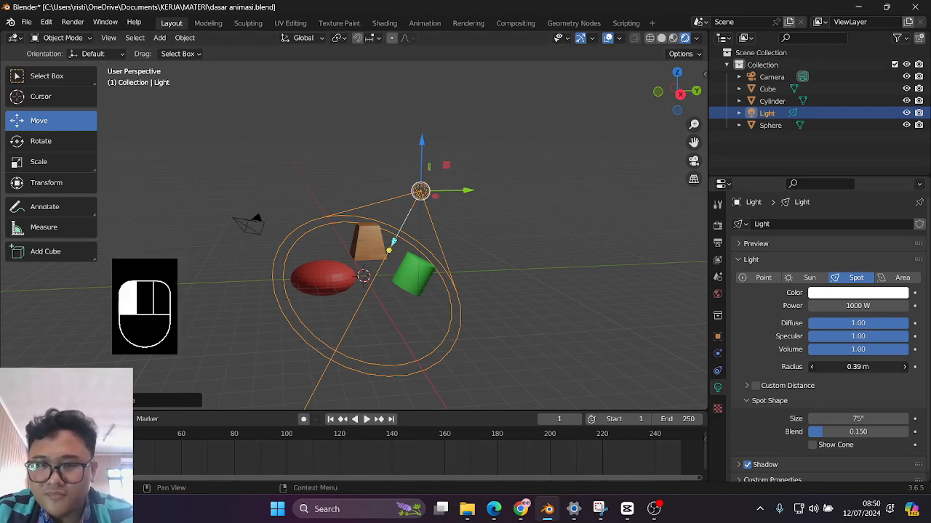
{"action": "left_click_drag", "start_coordinate": [858, 418], "coordinate": [827, 419]}
{"action": "left_click_drag", "start_coordinate": [858, 419], "coordinate": [852, 419]}
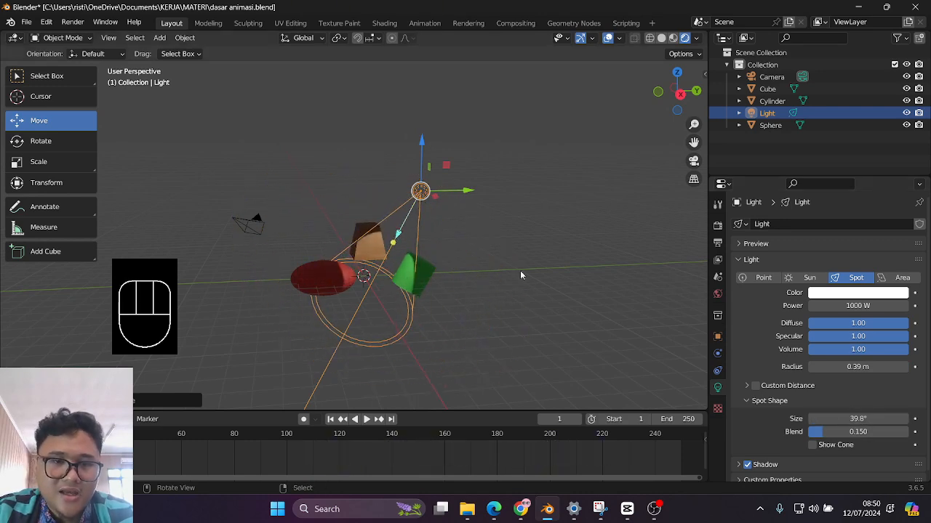
Examine the boundary between lit and dark areas that the narrow spot cone casts on the objects
{"action": "middle_click_drag", "start_coordinate": [520, 273], "coordinate": [525, 290]}
{"action": "scroll", "coordinate": [523, 287], "scroll_direction": "up", "scroll_amount": 5}
{"action": "middle_click_drag", "start_coordinate": [519, 240], "coordinate": [498, 206]}
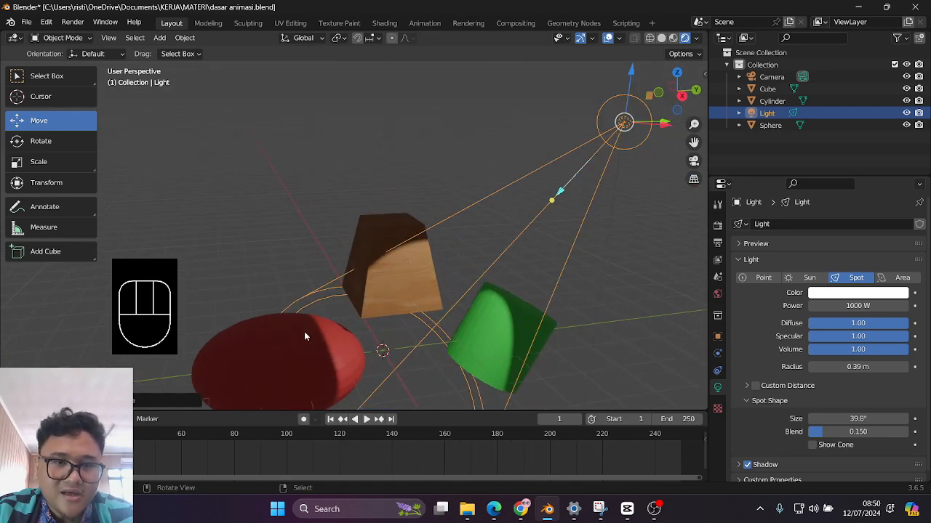
{"action": "middle_click_drag", "start_coordinate": [533, 250], "coordinate": [530, 194], "text": "shift"}
{"action": "scroll", "coordinate": [496, 290], "scroll_direction": "down", "scroll_amount": 2}
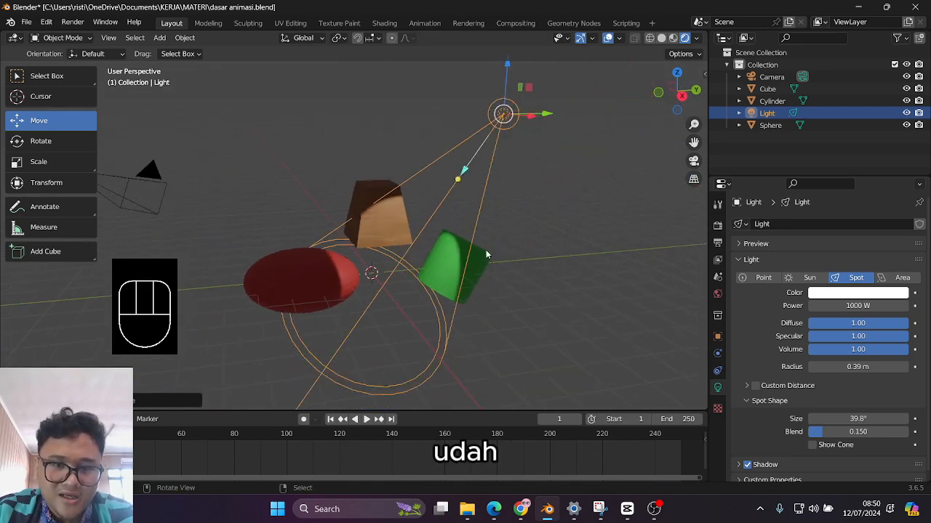
{"action": "mouse_move", "coordinate": [487, 252]}
{"action": "middle_mouse_down"}
{"action": "mouse_move", "coordinate": [448, 281]}
{"action": "mouse_move", "coordinate": [481, 252]}
{"action": "middle_mouse_up"}
{"action": "middle_click_drag", "start_coordinate": [332, 247], "coordinate": [434, 276]}
{"action": "scroll", "coordinate": [434, 276], "scroll_direction": "up", "scroll_amount": 3}
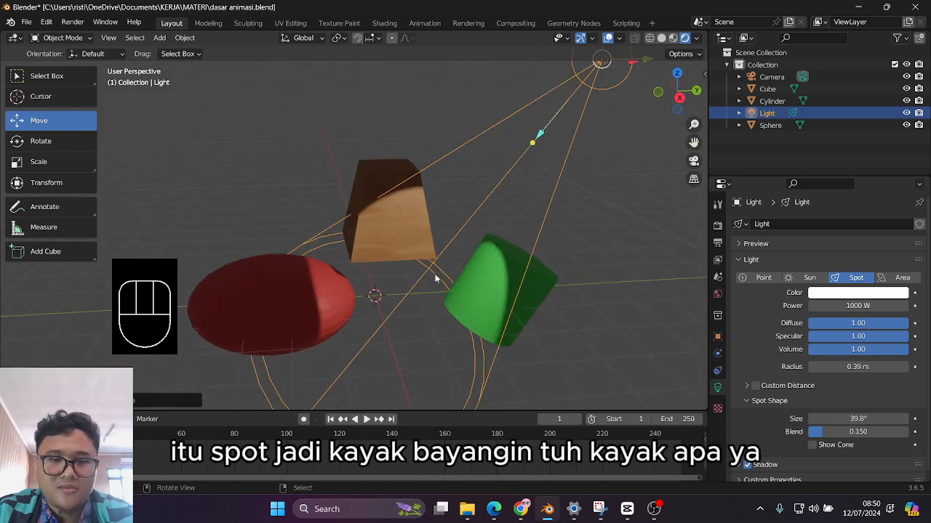
Try redirecting the spot light's beam across the objects with a trackball rotation
{"action": "scroll", "coordinate": [450, 256], "scroll_direction": "down", "scroll_amount": 3}
{"action": "key", "text": "r"}
{"action": "key", "text": "r"}
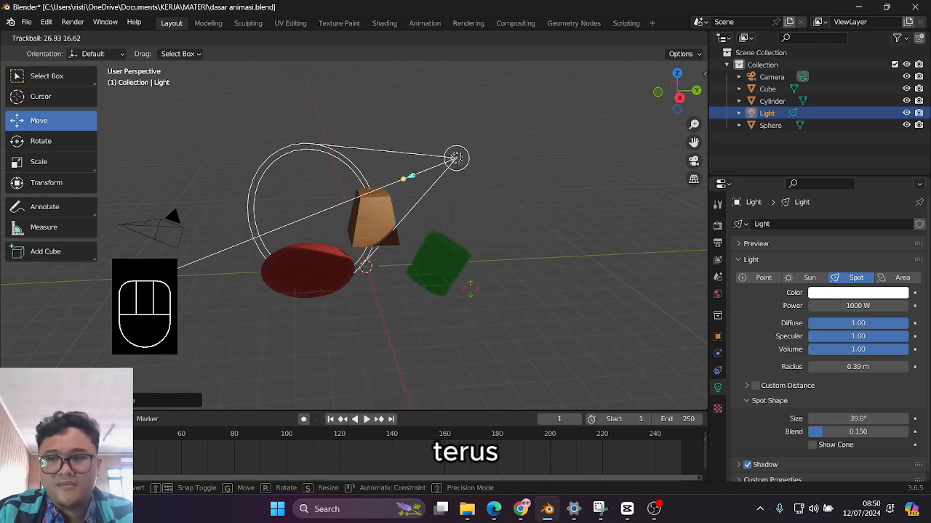
{"action": "left_click", "coordinate": [474, 283]}
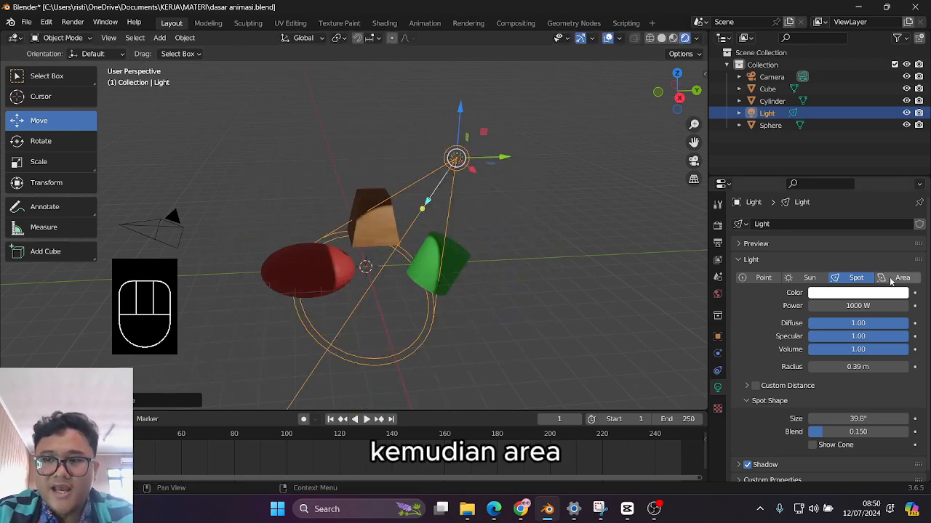
Change the light type to Area and try scaling the light
{"action": "left_click", "coordinate": [890, 282]}
{"action": "middle_click_drag", "start_coordinate": [424, 234], "coordinate": [399, 216]}
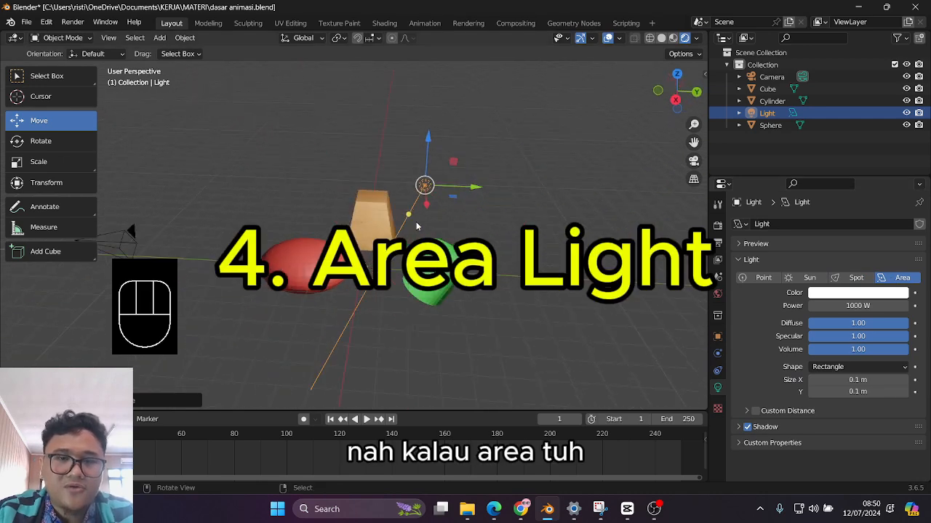
{"action": "key", "text": "s"}
{"action": "right_click", "coordinate": [479, 238]}
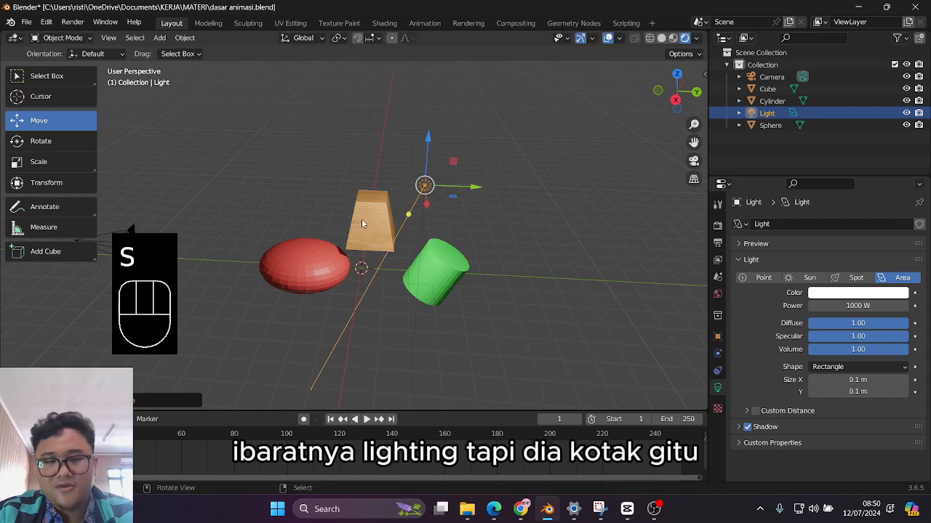
Scale the area light up into a large rectangular panel aimed at the objects
{"action": "scroll", "coordinate": [440, 193], "scroll_direction": "up", "scroll_amount": 1}
{"action": "key", "text": "s"}
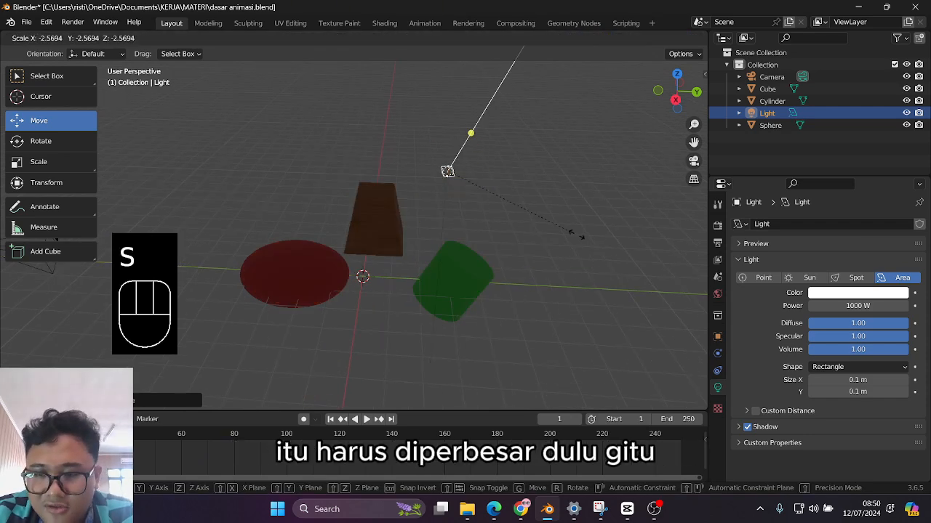
{"action": "key", "text": "s"}
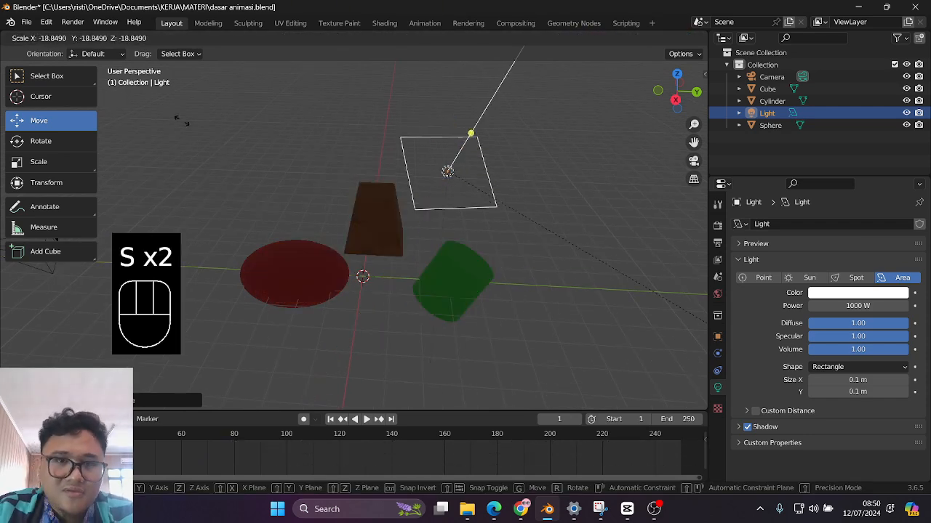
{"action": "right_click", "coordinate": [463, 280]}
{"action": "key", "text": "s"}
{"action": "key", "text": "s"}
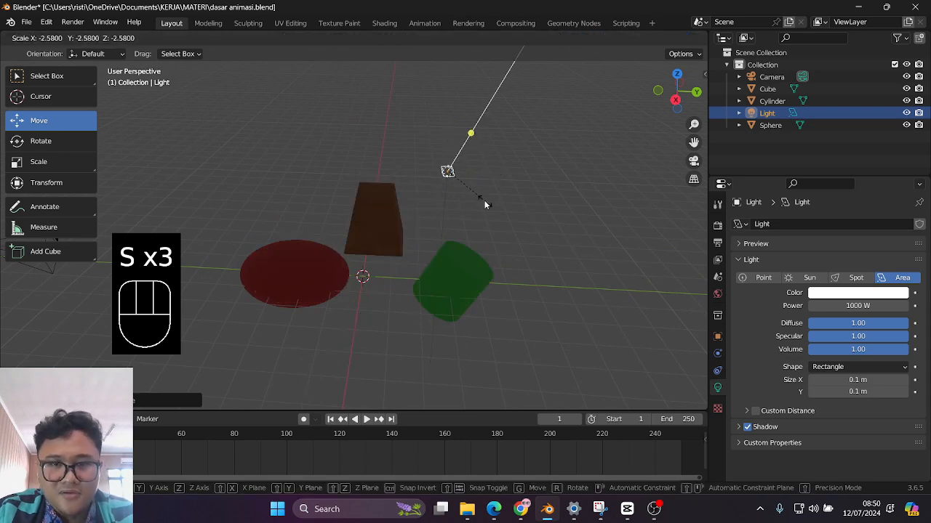
{"action": "key", "text": "s"}
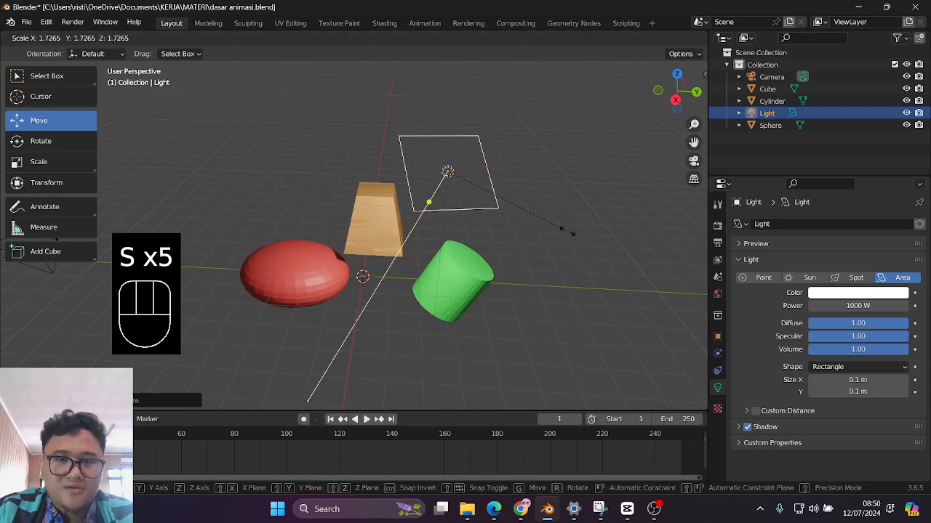
Move the area light around above the objects and rotate it with the trackball to compare the lighting
{"action": "key", "text": "g"}
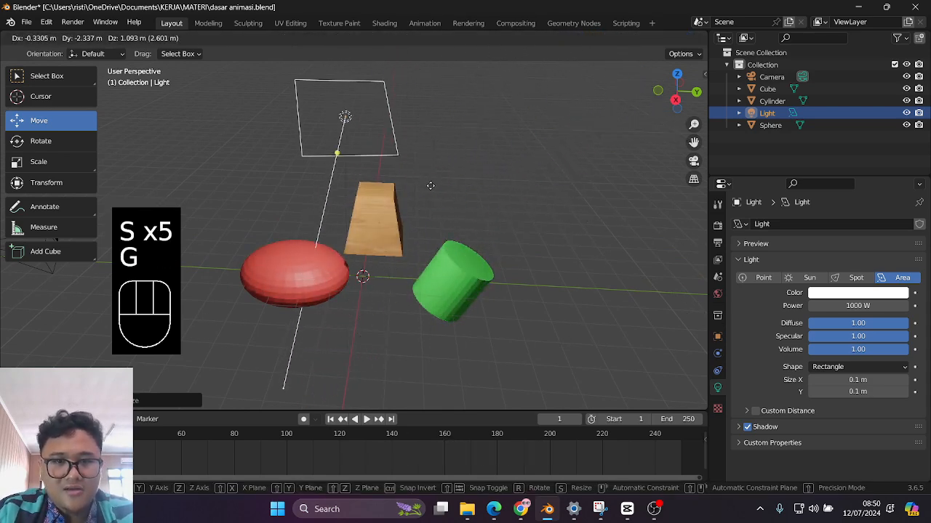
{"action": "left_click", "coordinate": [526, 229]}
{"action": "middle_click_drag", "start_coordinate": [587, 250], "coordinate": [562, 266]}
{"action": "key", "text": "r"}
{"action": "key", "text": "r"}
{"action": "left_click", "coordinate": [557, 267]}
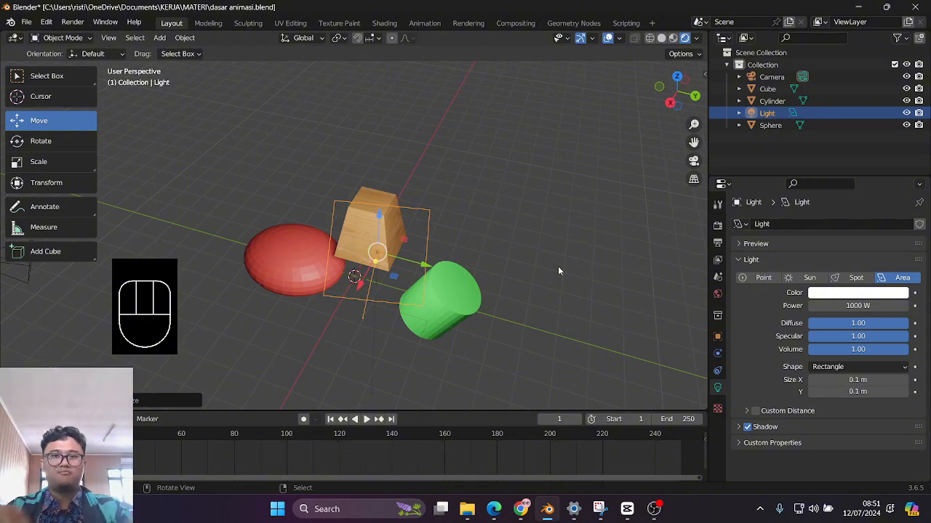
Try moving the area light farther away from the objects, past the cylinder
{"action": "middle_click_drag", "start_coordinate": [557, 266], "coordinate": [472, 231]}
{"action": "key", "text": "g"}
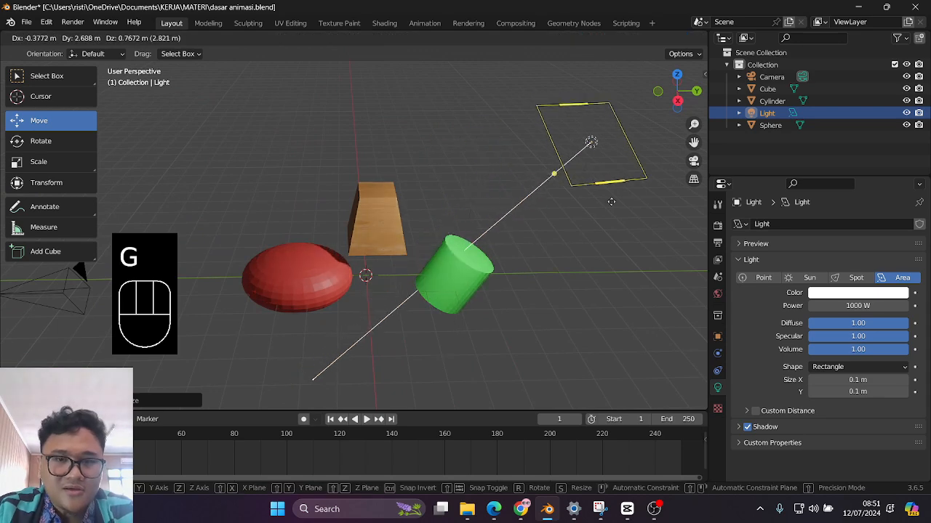
{"action": "right_click", "coordinate": [509, 196]}
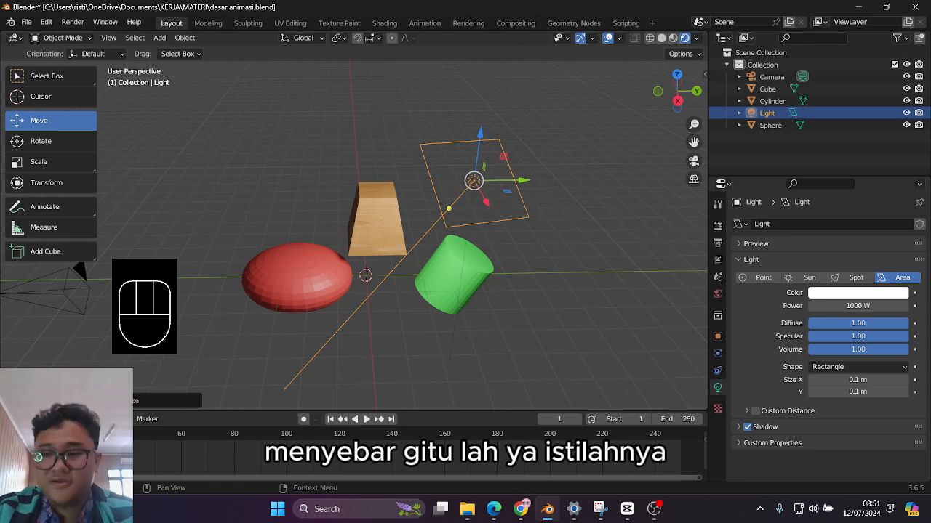
Move the area light higher above the objects and try redirecting it with a trackball rotation
{"action": "mouse_move", "coordinate": [482, 258]}
{"action": "middle_mouse_down"}
{"action": "mouse_move", "coordinate": [490, 248]}
{"action": "mouse_move", "coordinate": [458, 282]}
{"action": "mouse_move", "coordinate": [488, 253]}
{"action": "mouse_move", "coordinate": [478, 258]}
{"action": "middle_mouse_up"}
{"action": "key", "text": "g"}
{"action": "left_click", "coordinate": [541, 182]}
{"action": "key", "text": "r"}
{"action": "key", "text": "r"}
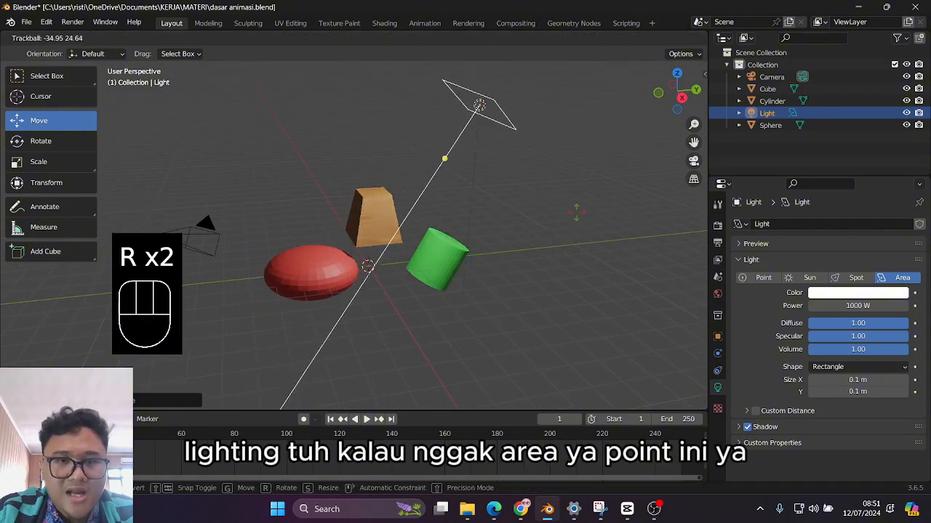
{"action": "right_click", "coordinate": [636, 216]}
Switch the light type to Point and move the light lower, closer to the objects
{"action": "left_click", "coordinate": [762, 278]}
{"action": "key", "text": "g"}
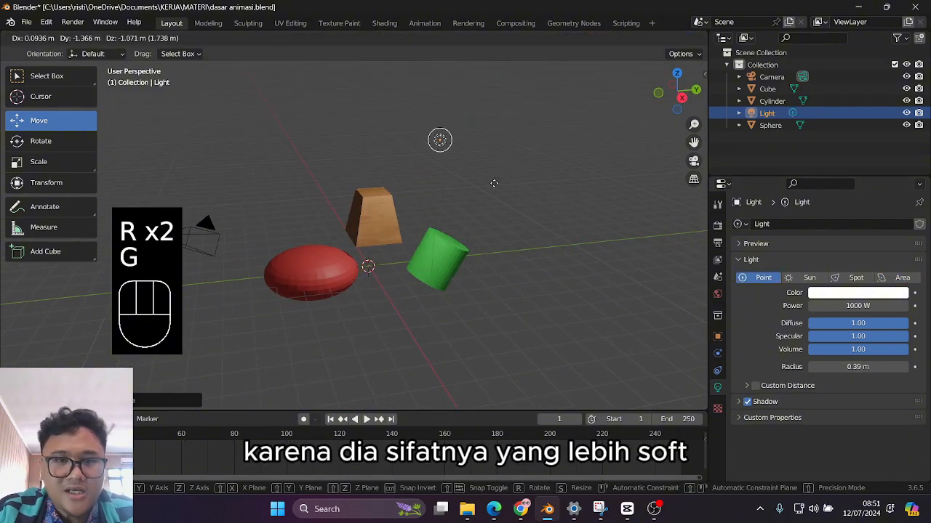
{"action": "key", "text": "g"}
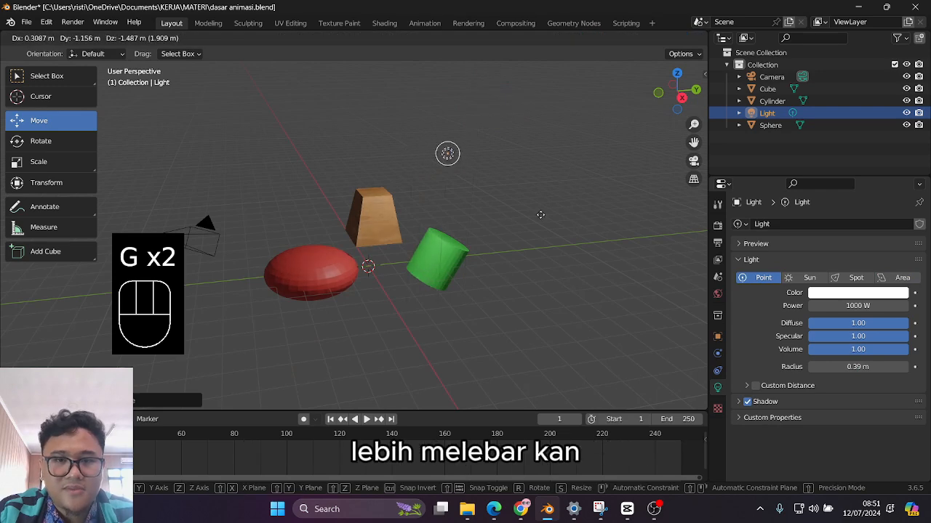
{"action": "left_click", "coordinate": [542, 209]}
Switch the light type back to Area and reposition the light above the objects
{"action": "left_click", "coordinate": [906, 278]}
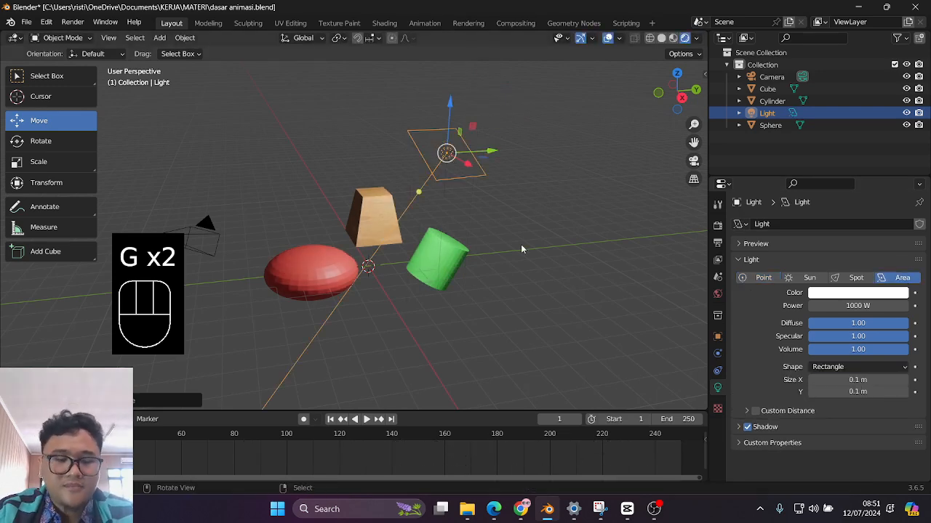
{"action": "key", "text": "g"}
{"action": "left_click", "coordinate": [587, 181]}
Try scaling the area light smaller and larger to compare its effect on the objects
{"action": "middle_click_drag", "start_coordinate": [587, 181], "coordinate": [517, 214]}
{"action": "key", "text": "s"}
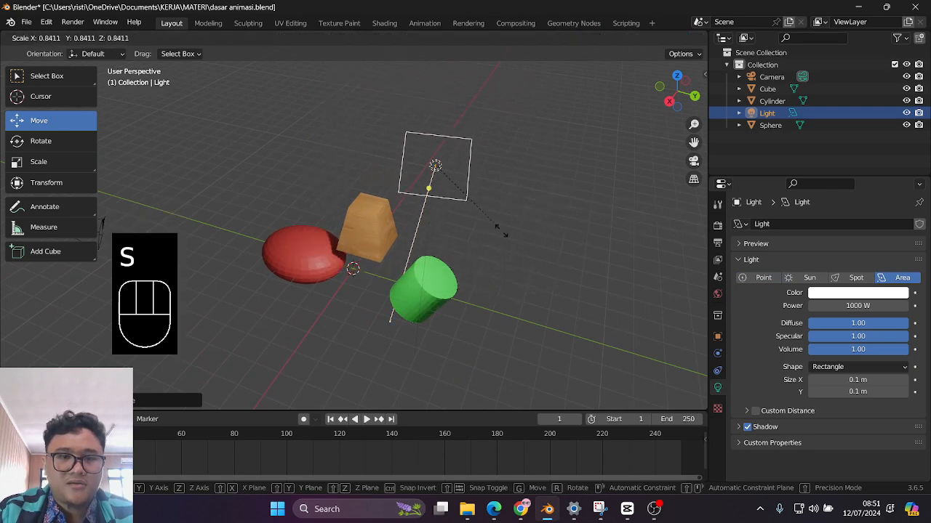
{"action": "right_click", "coordinate": [537, 230]}
{"action": "key", "text": "s"}
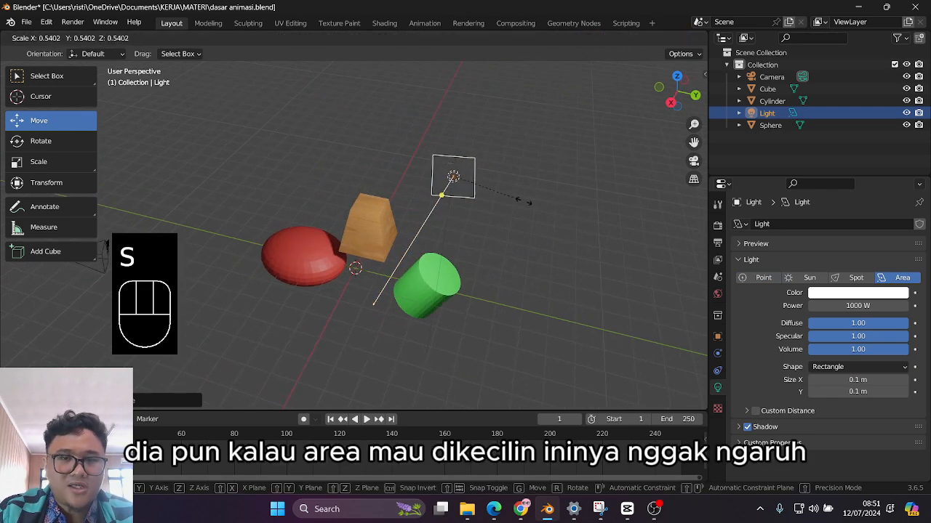
{"action": "right_click", "coordinate": [577, 244]}
{"action": "key", "text": "s"}
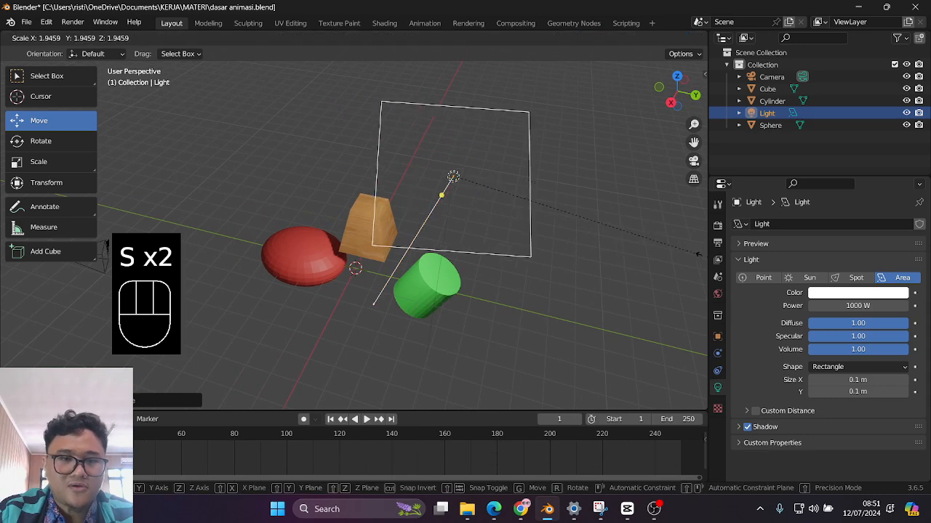
{"action": "right_click", "coordinate": [560, 243]}
Try redirecting the area light toward the objects with a trackball rotation
{"action": "key", "text": "r"}
{"action": "key", "text": "r"}
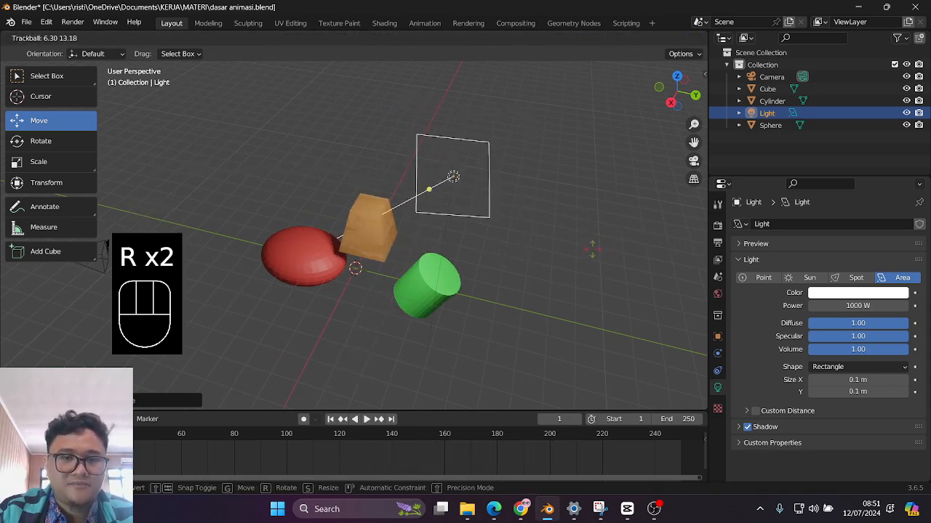
{"action": "right_click", "coordinate": [591, 249]}
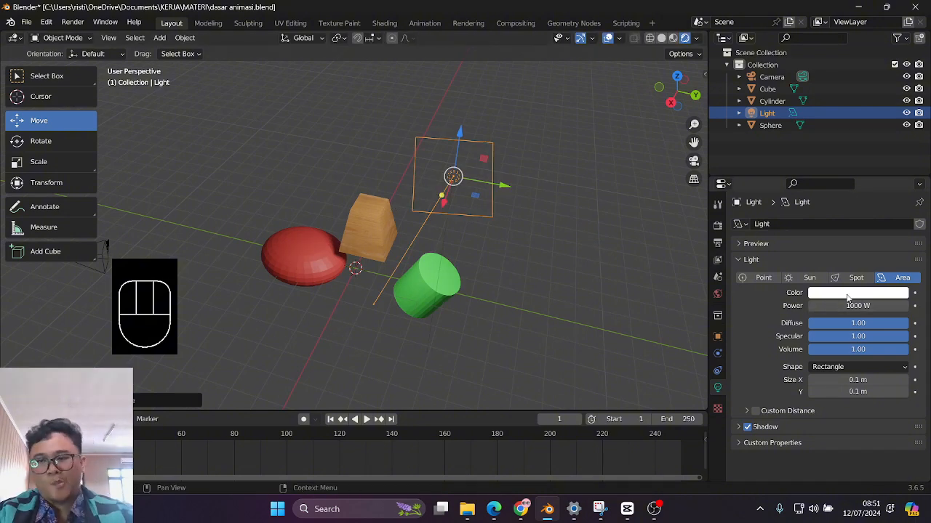
Compare the Point, Sun, Spot and Area types on the light, finishing with Point
{"action": "left_click", "coordinate": [762, 278]}
{"action": "left_click", "coordinate": [809, 278]}
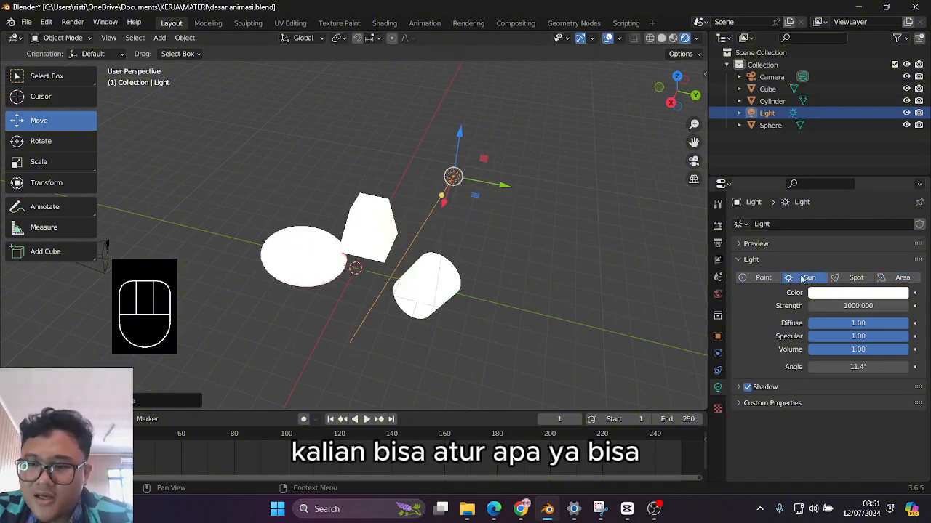
{"action": "left_click", "coordinate": [857, 279]}
{"action": "left_click", "coordinate": [902, 278]}
{"action": "left_click", "coordinate": [762, 277]}
{"action": "left_click", "coordinate": [809, 277]}
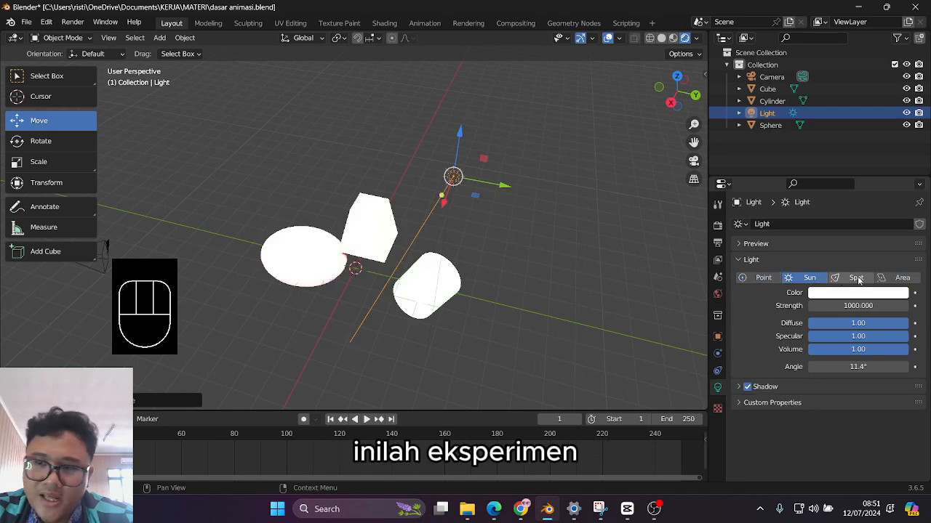
{"action": "left_click", "coordinate": [762, 278]}
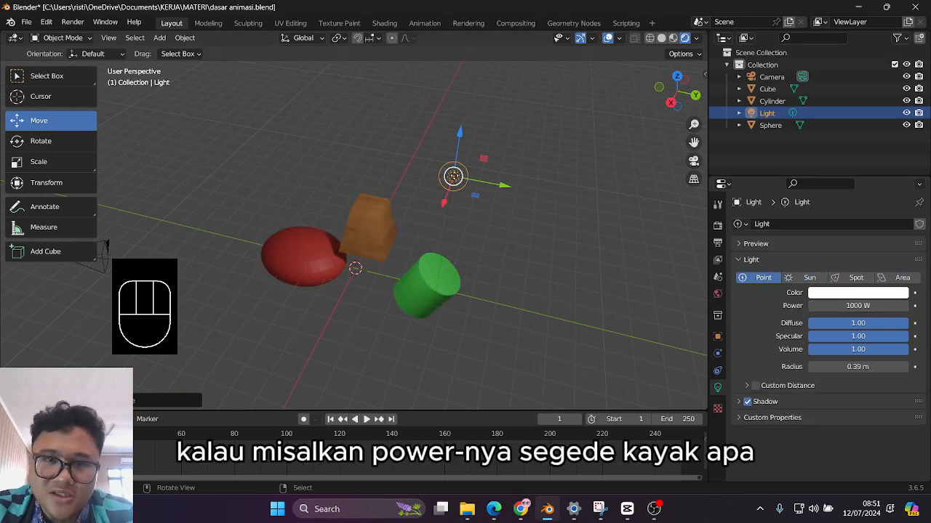
Move the point light around the objects to compare the shading, leaving it above the cylinder
{"action": "middle_click_drag", "start_coordinate": [458, 205], "coordinate": [494, 192]}
{"action": "key", "text": "g"}
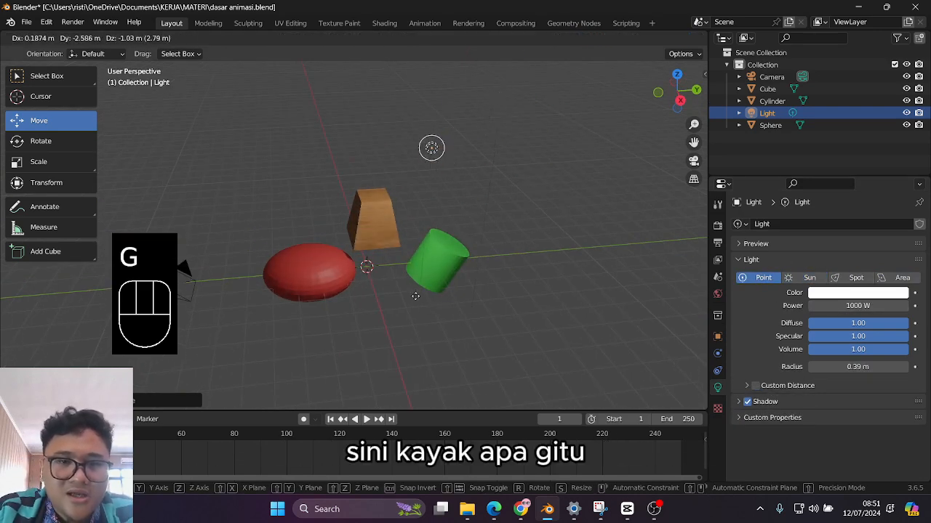
{"action": "left_click", "coordinate": [488, 222]}
{"action": "scroll", "coordinate": [476, 223], "scroll_direction": "up", "scroll_amount": 3}
{"action": "key", "text": "g"}
{"action": "left_click", "coordinate": [602, 240]}
{"action": "scroll", "coordinate": [557, 227], "scroll_direction": "down", "scroll_amount": 3}
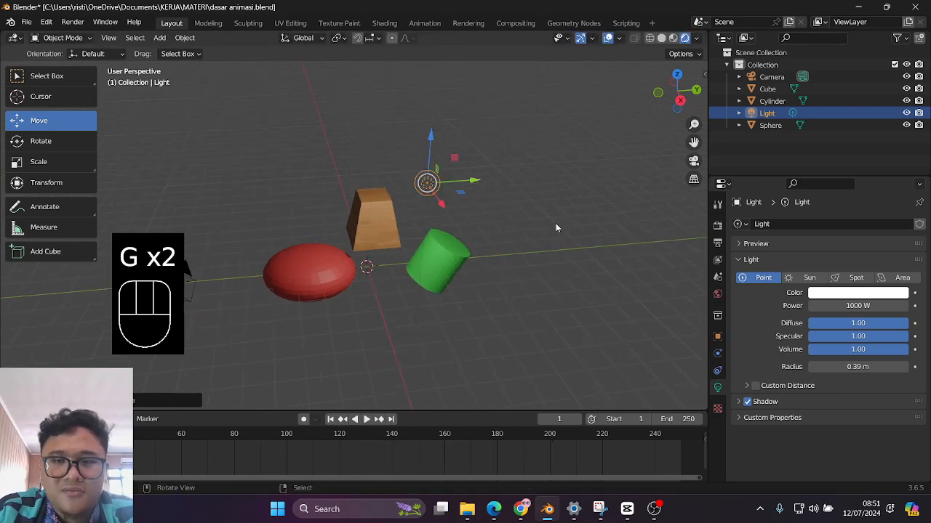
{"action": "scroll", "coordinate": [477, 215], "scroll_direction": "up", "scroll_amount": 3}
{"action": "key", "text": "g"}
{"action": "left_click", "coordinate": [500, 210]}
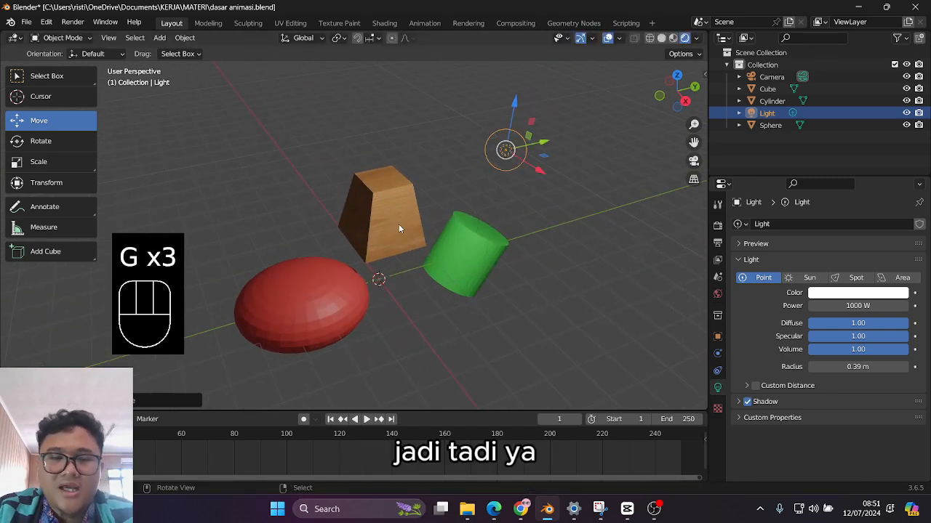
Set the point light's radius to 0.27 m
{"action": "middle_click_drag", "start_coordinate": [500, 213], "coordinate": [481, 219]}
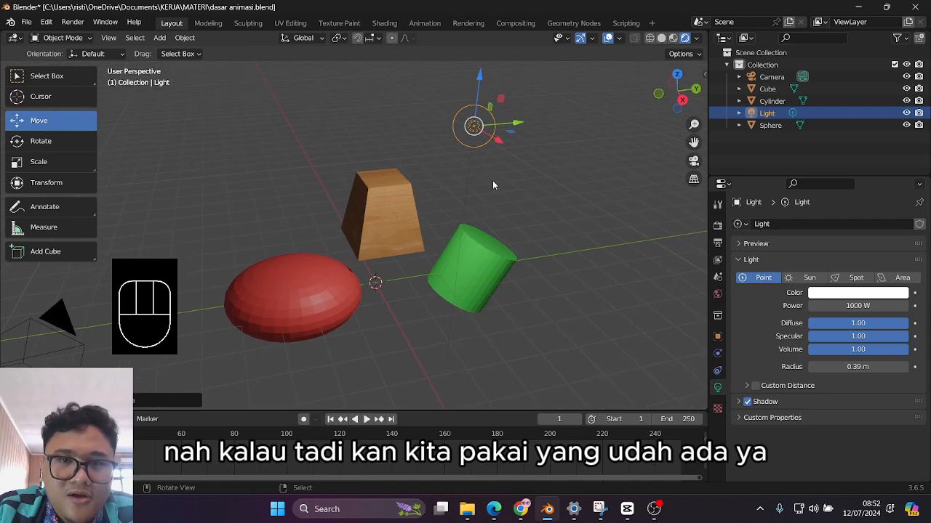
{"action": "scroll", "coordinate": [492, 131], "scroll_direction": "up", "scroll_amount": 2}
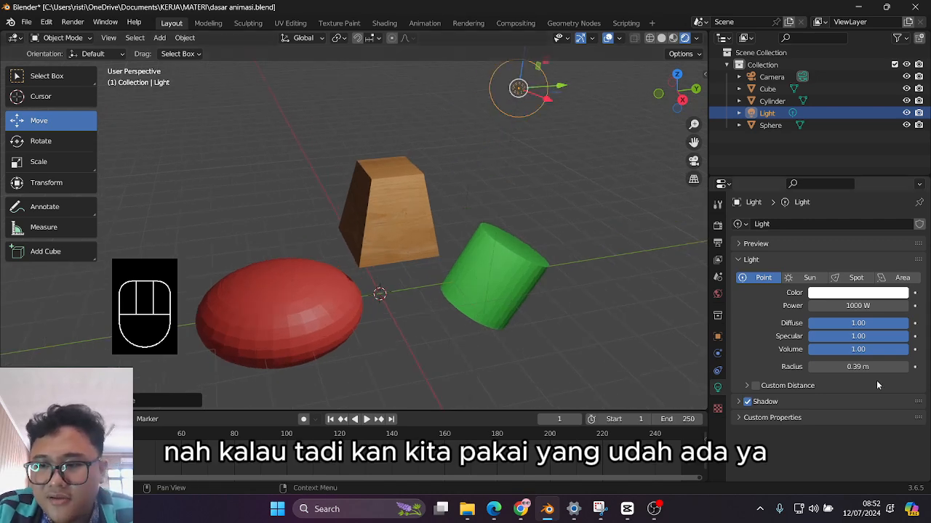
{"action": "left_click_drag", "start_coordinate": [858, 366], "coordinate": [847, 367]}
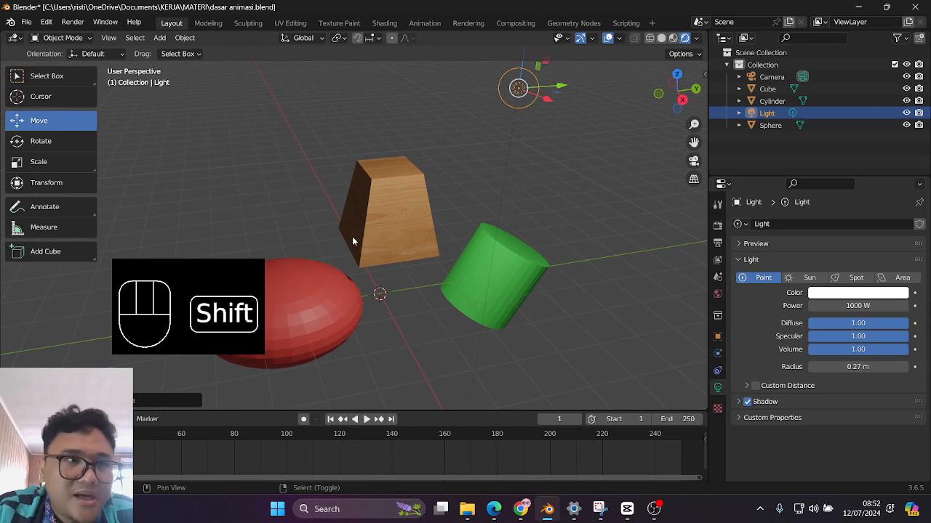
Look up the Light category among the objects that can be added, without adding a light
{"action": "key", "text": "shift+a"}
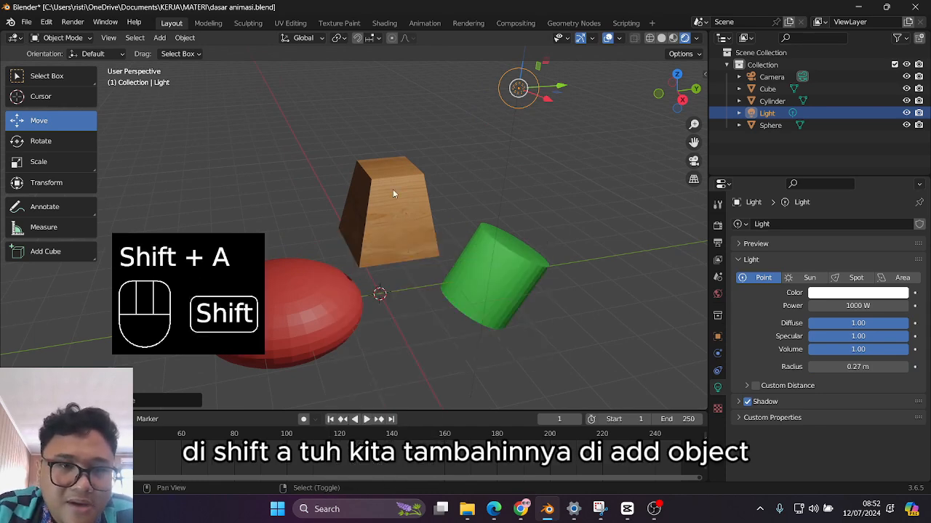
{"action": "key", "text": "shift+a"}
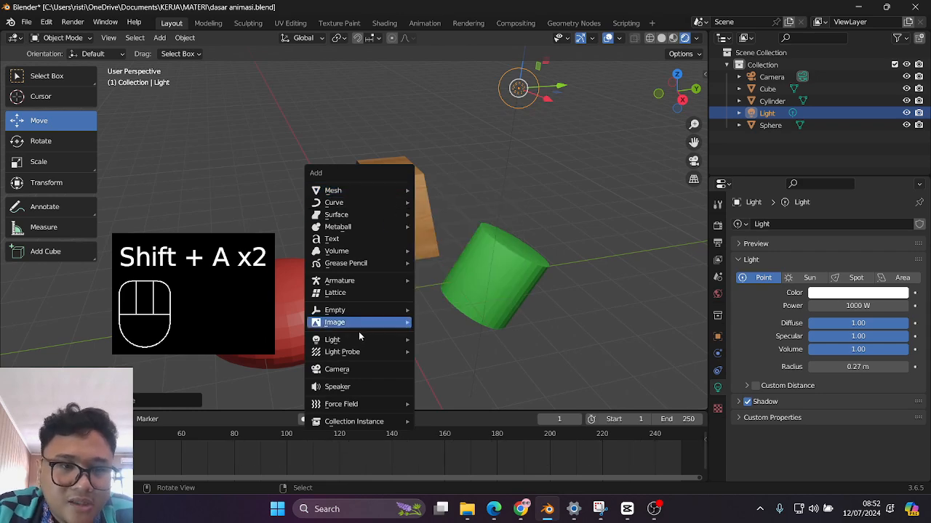
{"action": "mouse_move", "coordinate": [363, 339]}
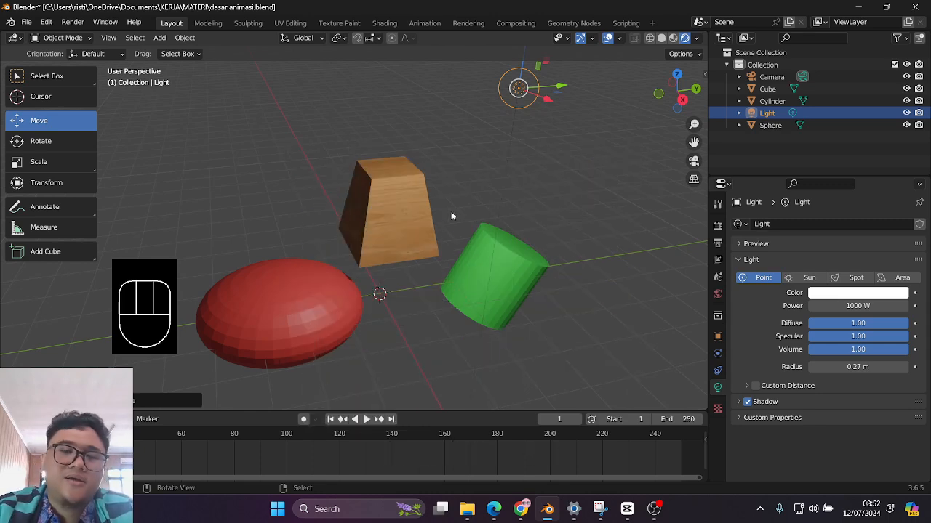
{"action": "scroll", "coordinate": [451, 214], "scroll_direction": "up", "scroll_amount": 1}
{"action": "scroll", "coordinate": [473, 216], "scroll_direction": "down", "scroll_amount": 2}
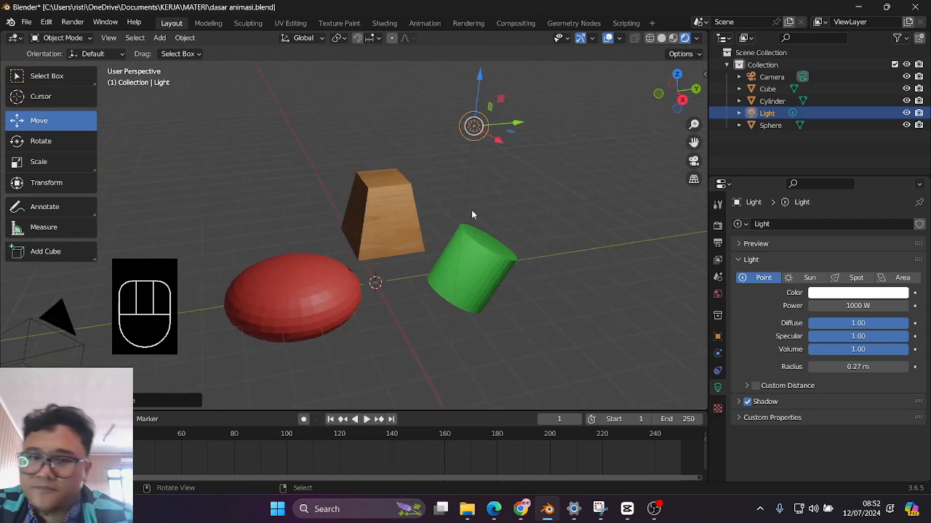